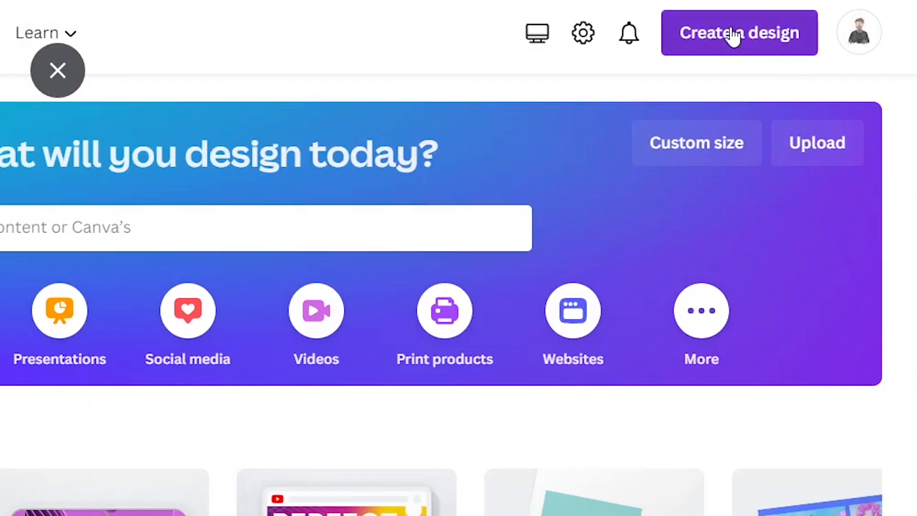
Create a new YouTube Banner design at 2560 × 1440 px
click(734, 36)
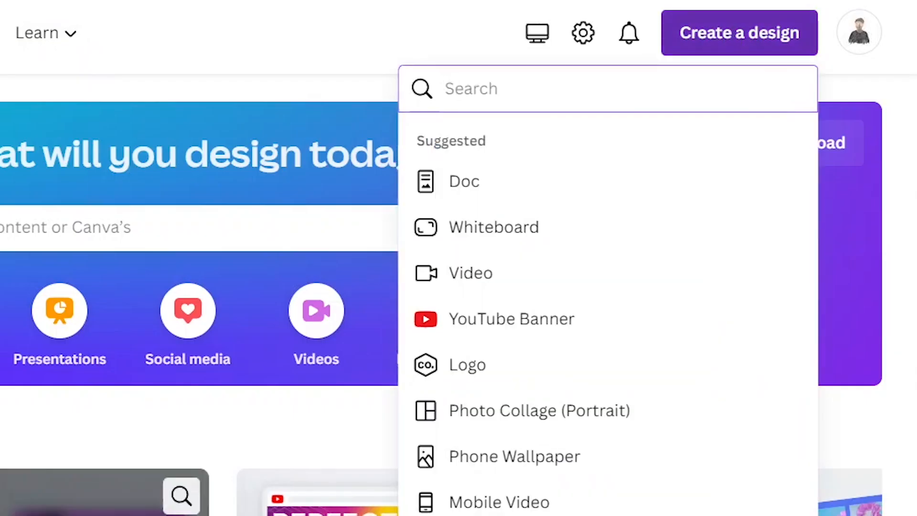
click(501, 319)
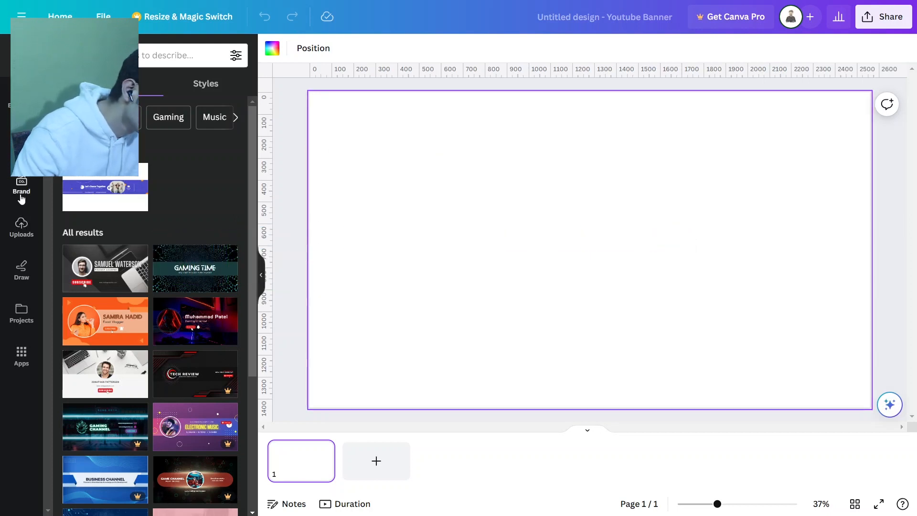
Insert the uploaded black safe-area grid image and stretch it to fill the whole banner
click(21, 227)
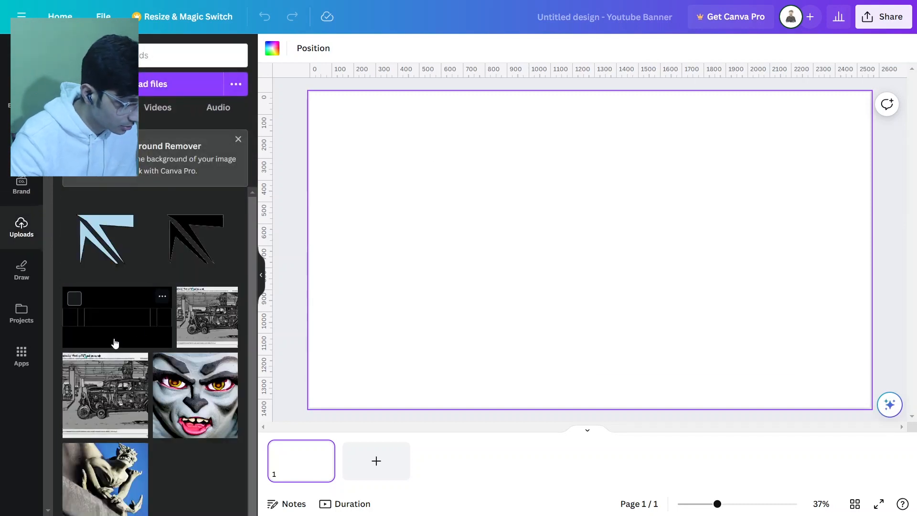
click(113, 342)
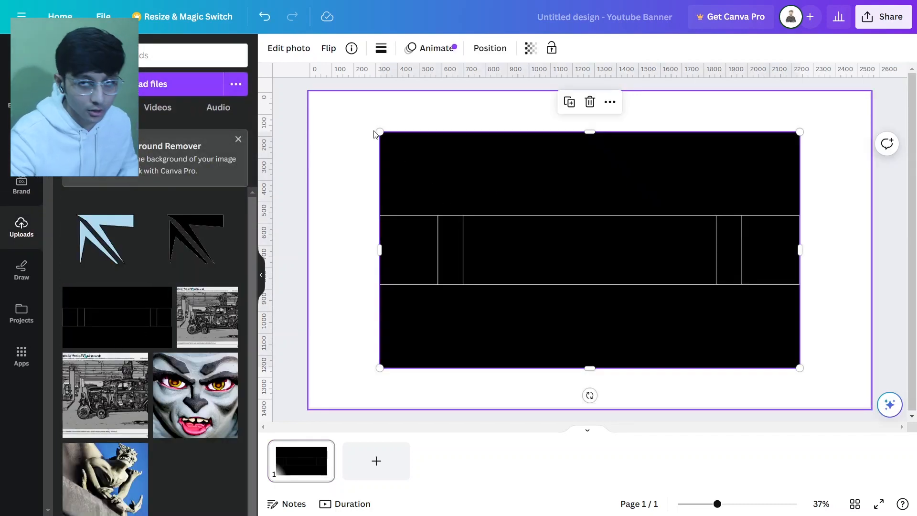
click(21, 56)
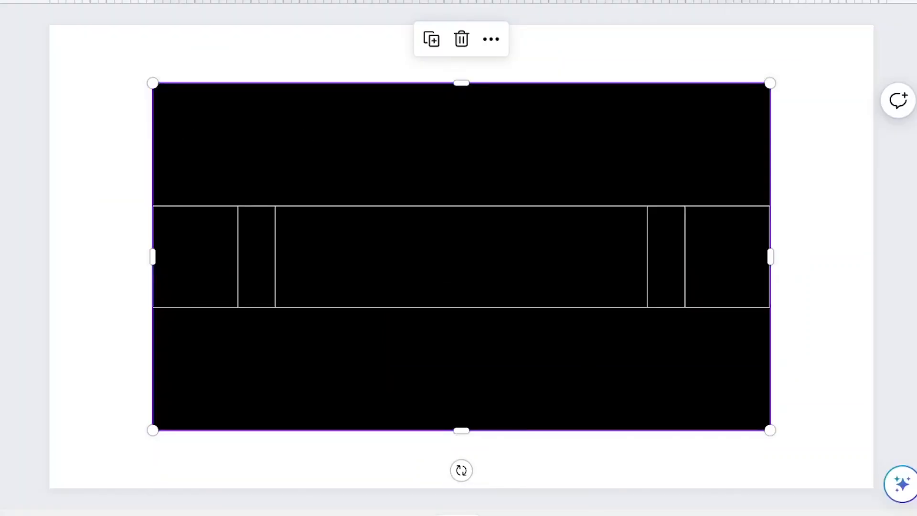
drag(151, 85, 50, 25)
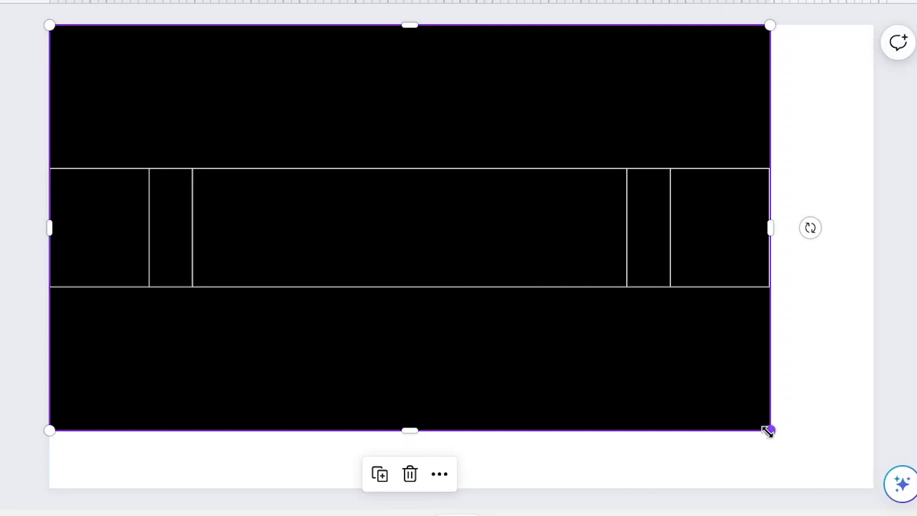
drag(768, 431, 883, 471)
click(908, 169)
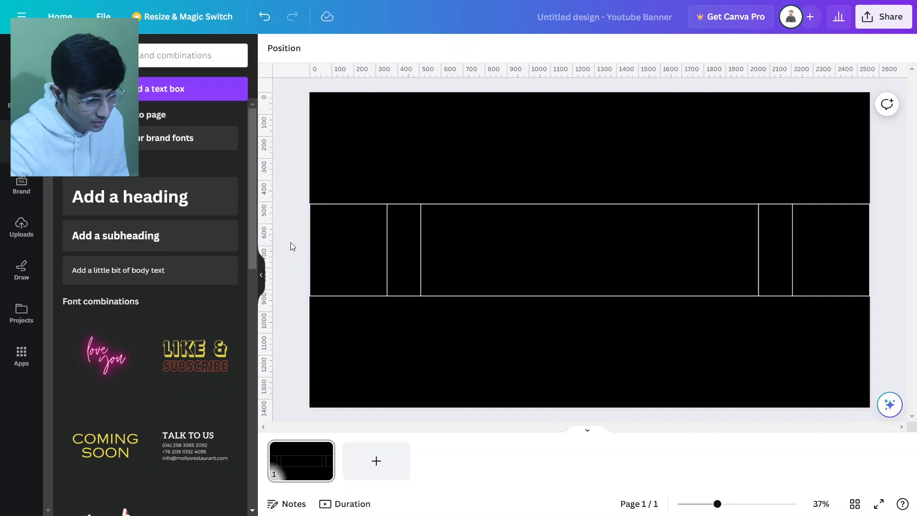
Drag vertical ruler guides onto the four column lines of the grid image
drag(336, 198, 421, 204)
drag(266, 205, 759, 210)
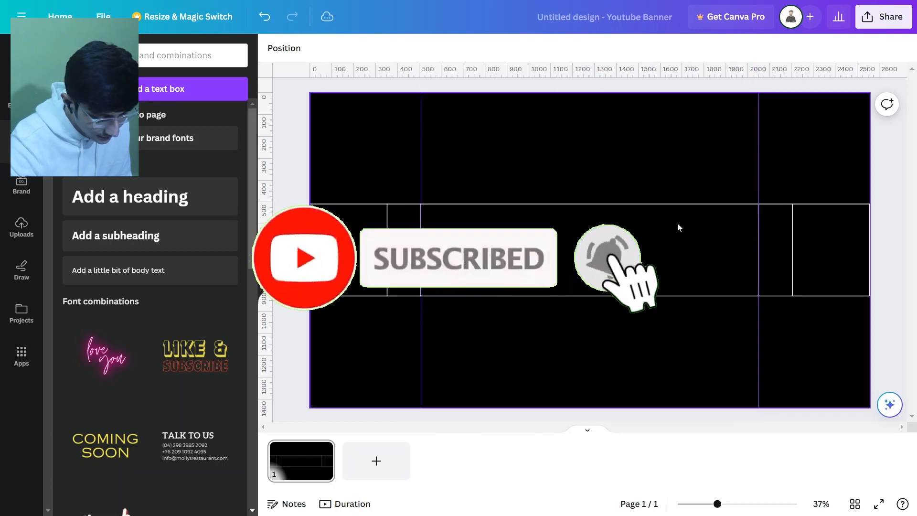
drag(267, 206, 387, 205)
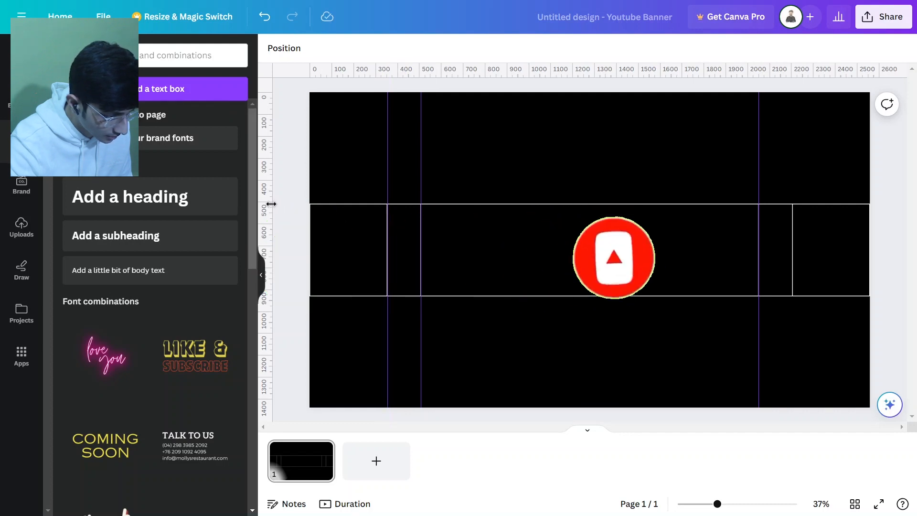
drag(268, 205, 792, 210)
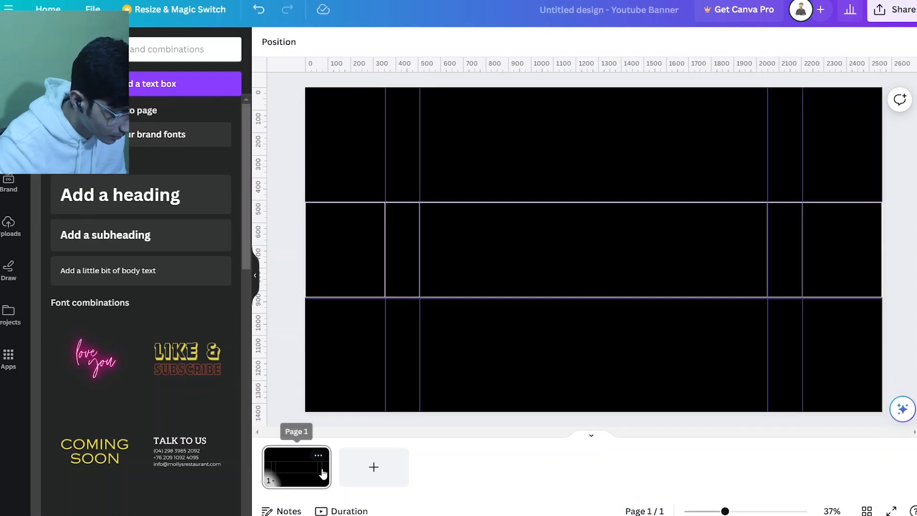
Delete the black grid image, leaving the guides in place
click(357, 337)
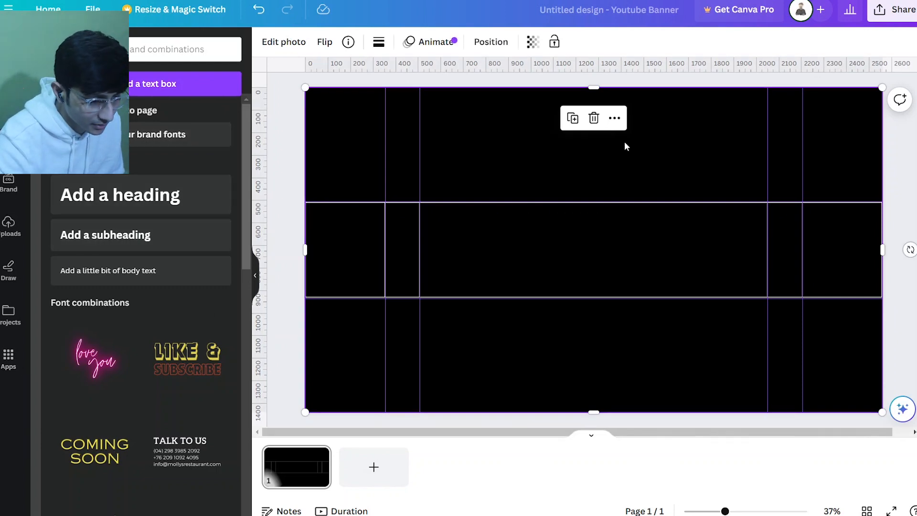
key(Delete)
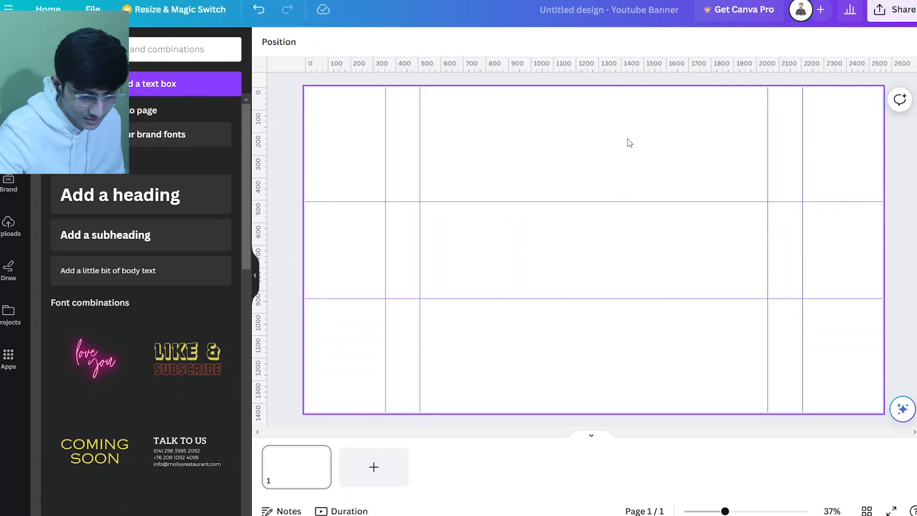
Fill the page background with the light green-to-blue gradient preset after previewing several other gradient presets
click(604, 157)
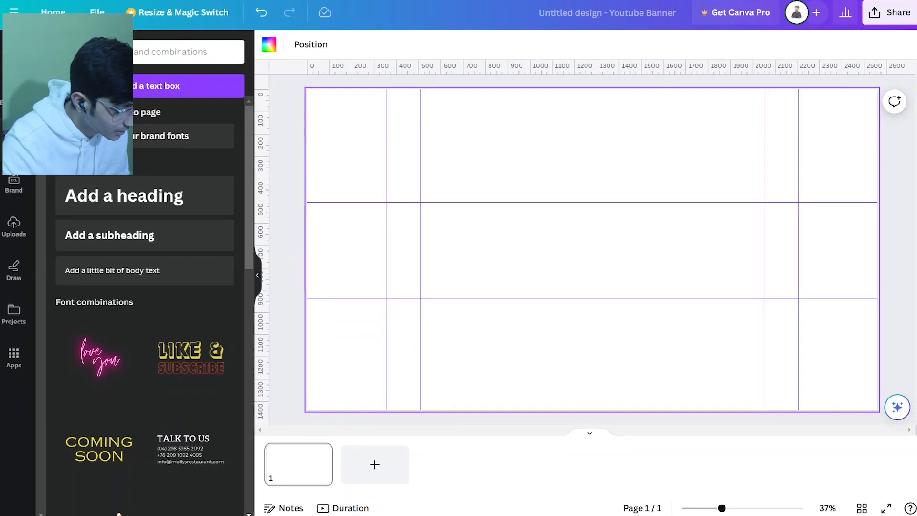
click(271, 46)
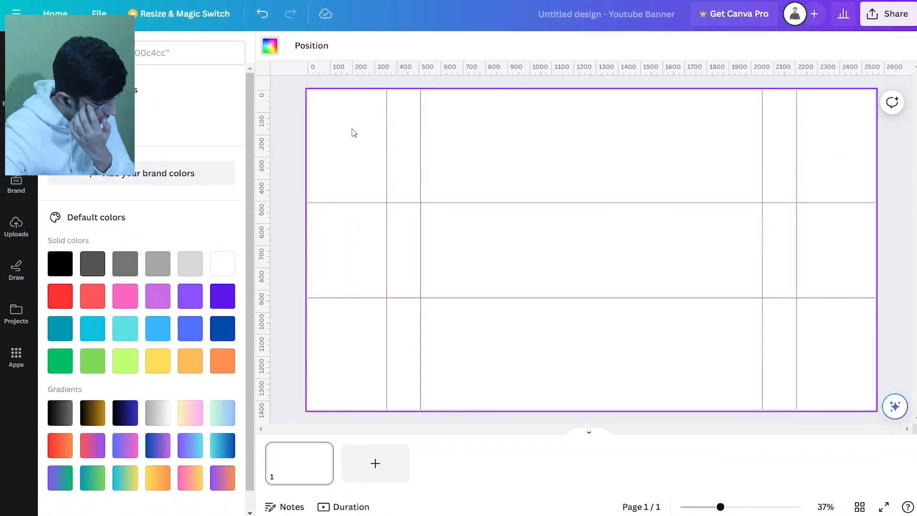
scroll(185, 401, down, 1)
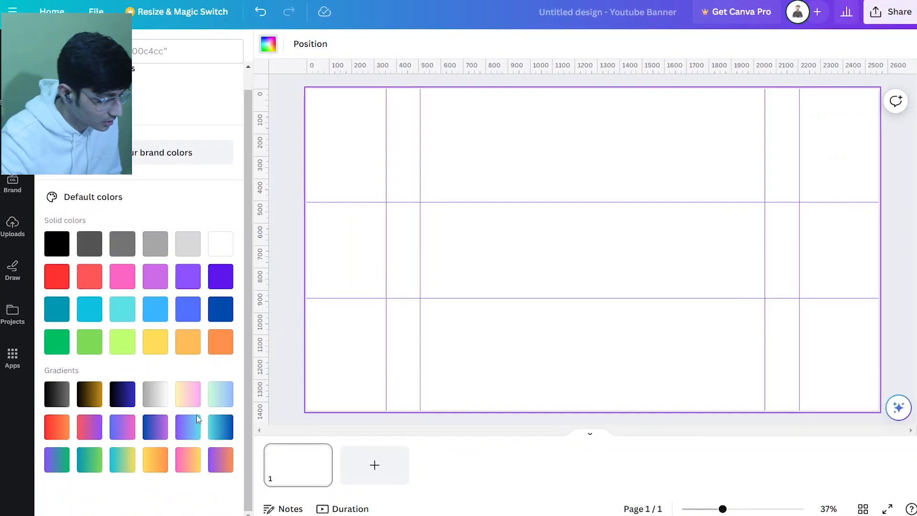
click(160, 433)
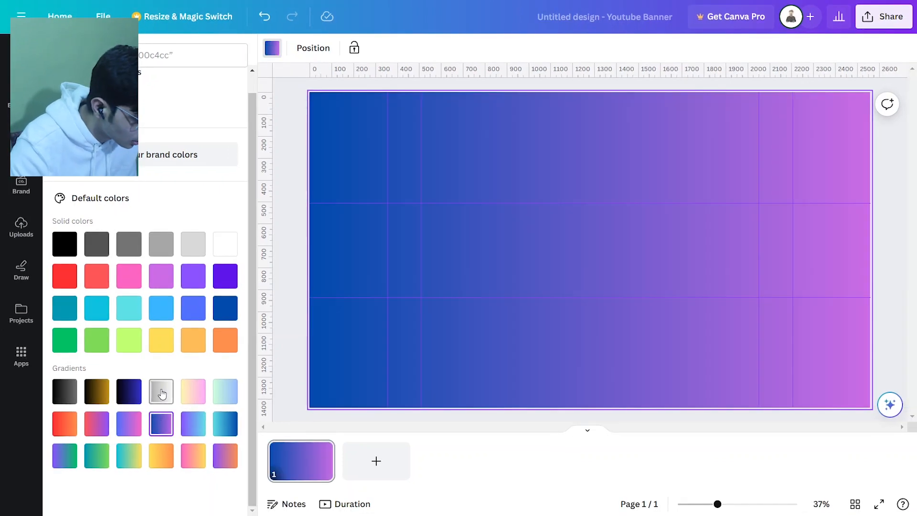
click(183, 427)
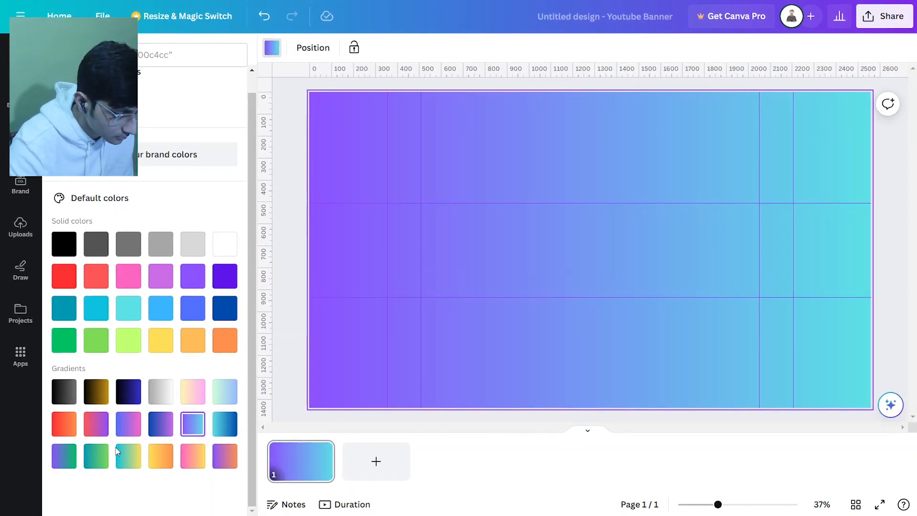
click(202, 459)
click(225, 391)
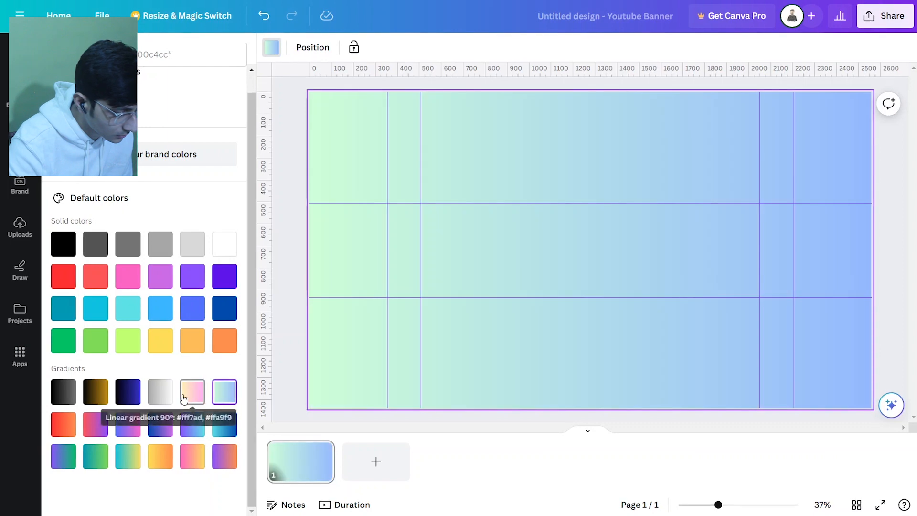
click(183, 398)
click(227, 396)
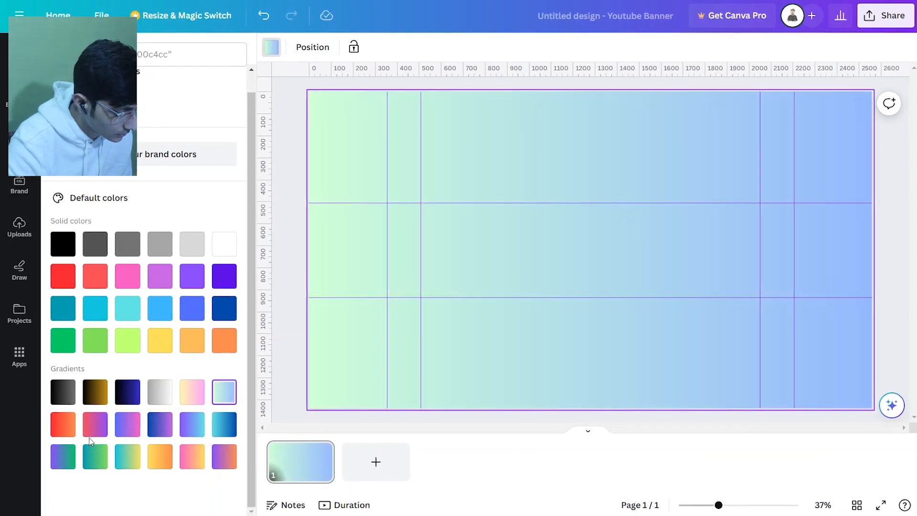
click(131, 426)
click(127, 457)
click(95, 457)
click(63, 456)
click(160, 424)
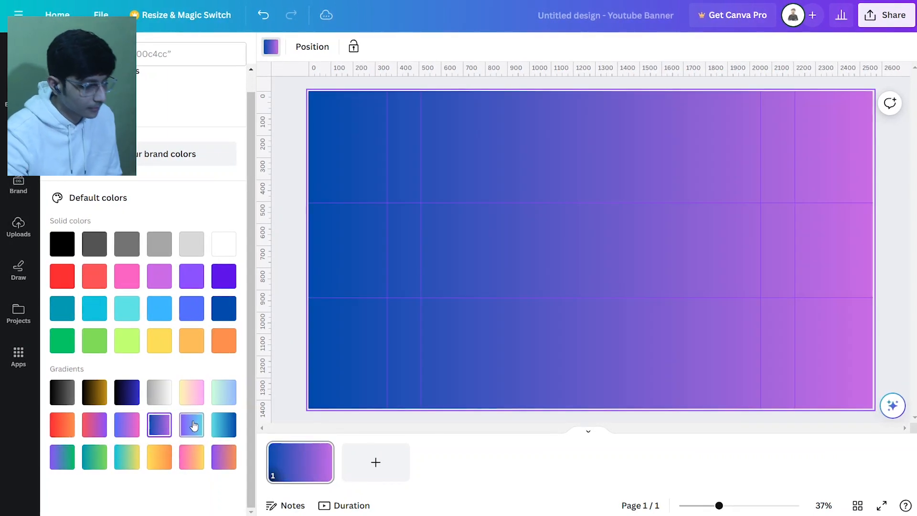
click(193, 424)
click(222, 424)
click(227, 396)
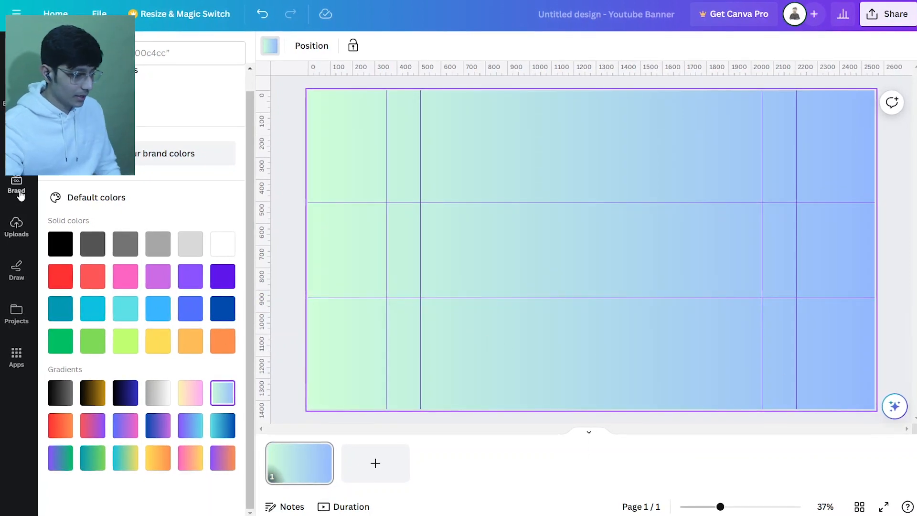
Add a heading text box and enter the text MINETECH
click(16, 141)
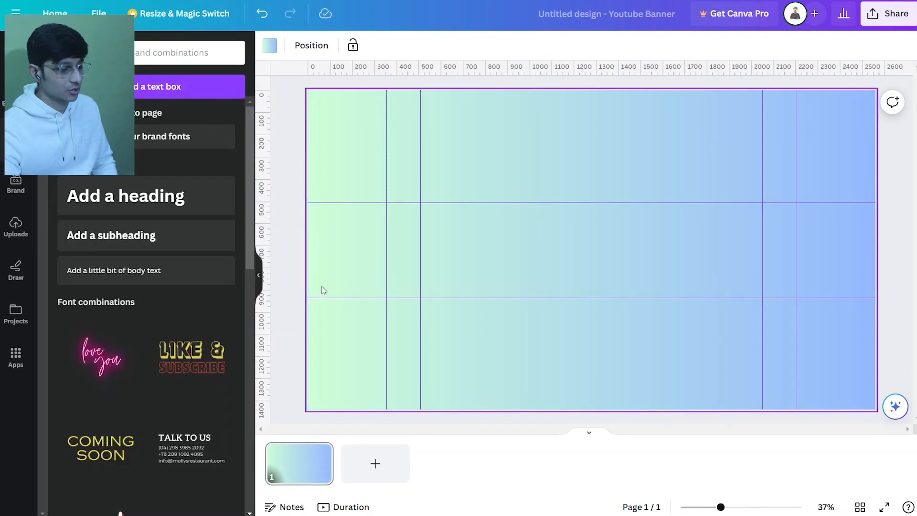
click(185, 196)
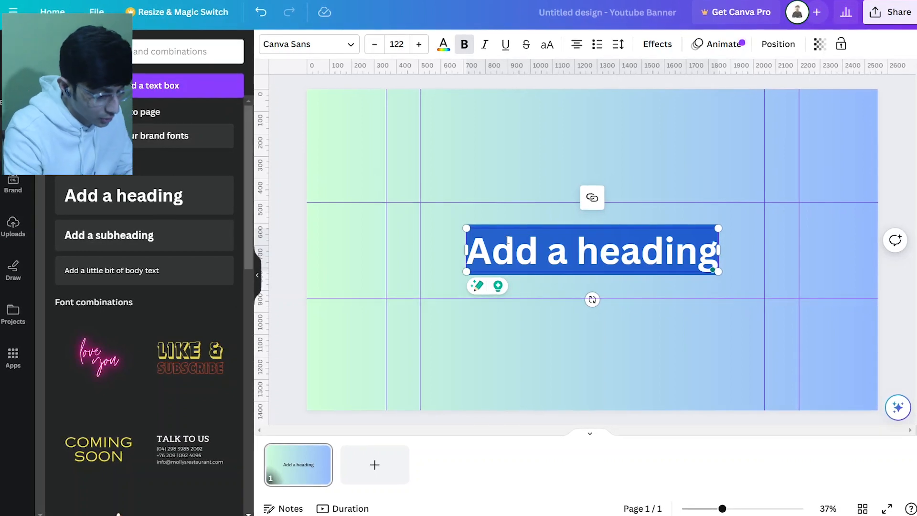
text(Mine)
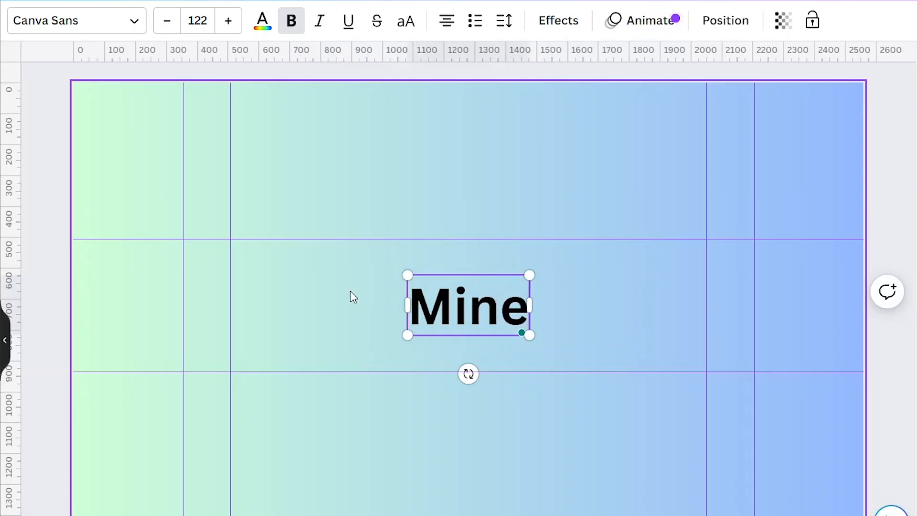
key(BackSpace)
key(BackSpace)
key(BackSpace)
text(INETE)
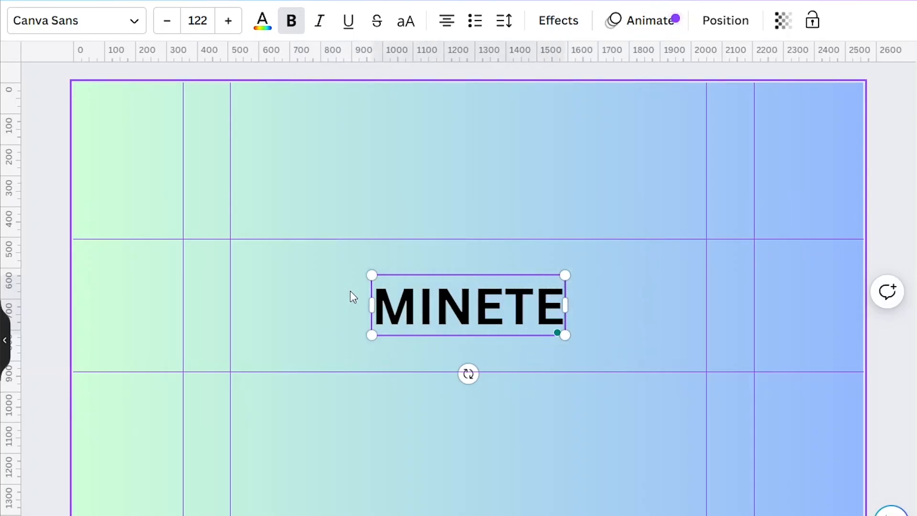
text(CH)
Select all of the MINETECH text and set its colour to white
key(ctrl+a)
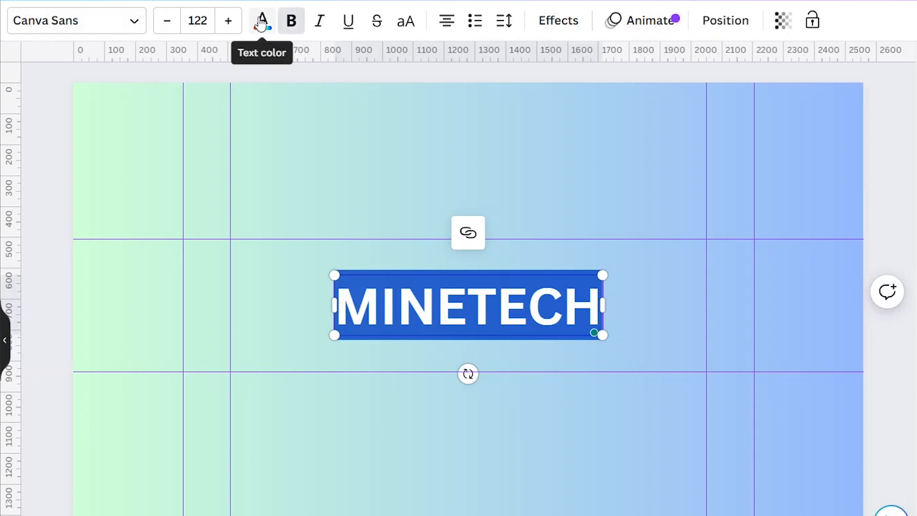
click(493, 436)
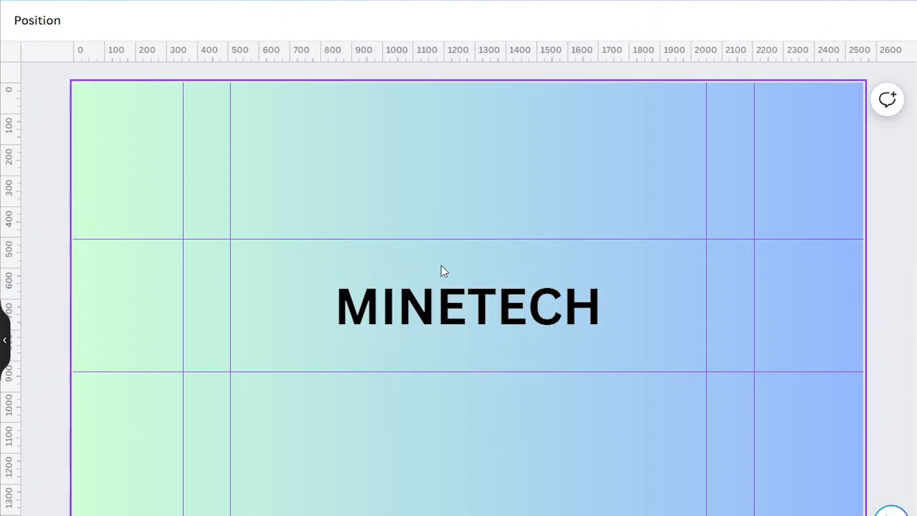
click(440, 298)
click(440, 298)
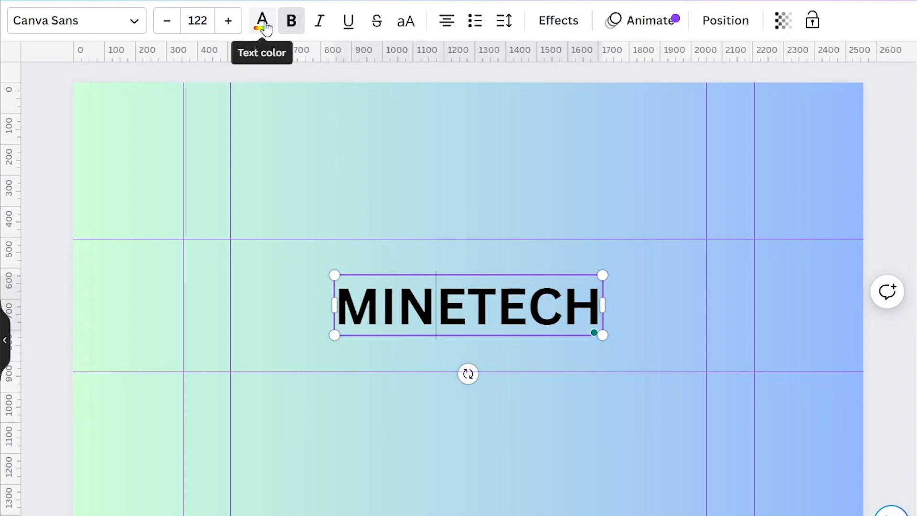
key(ctrl+a)
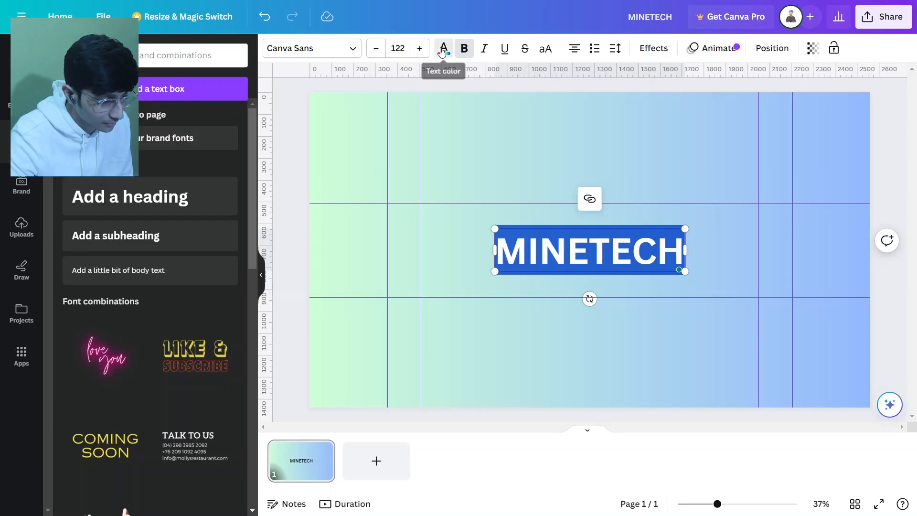
click(261, 24)
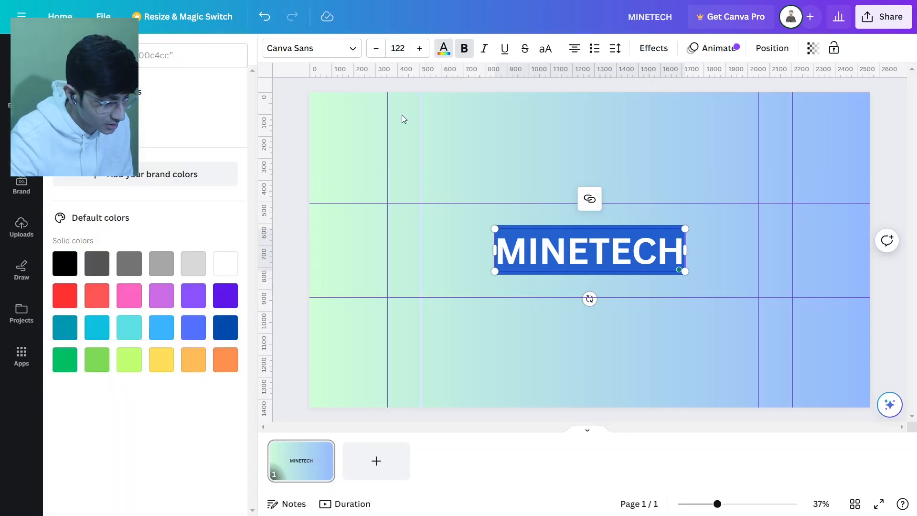
click(226, 264)
click(752, 289)
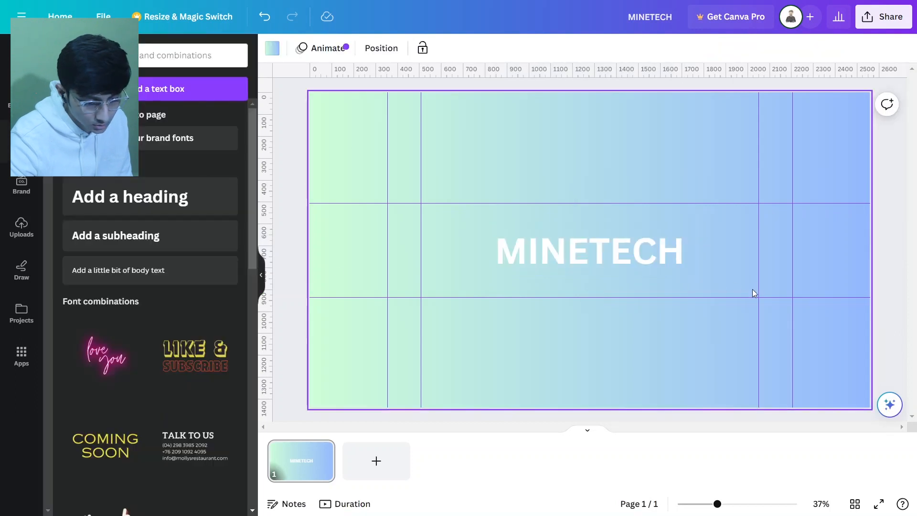
Scale the MINETECH heading down to about 84.8 font size and move it slightly left in the middle band
click(613, 273)
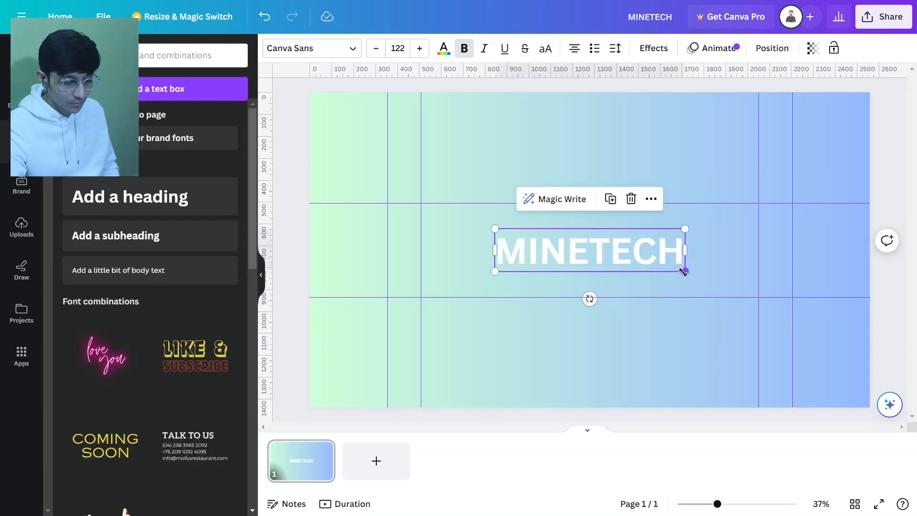
drag(685, 272, 558, 247)
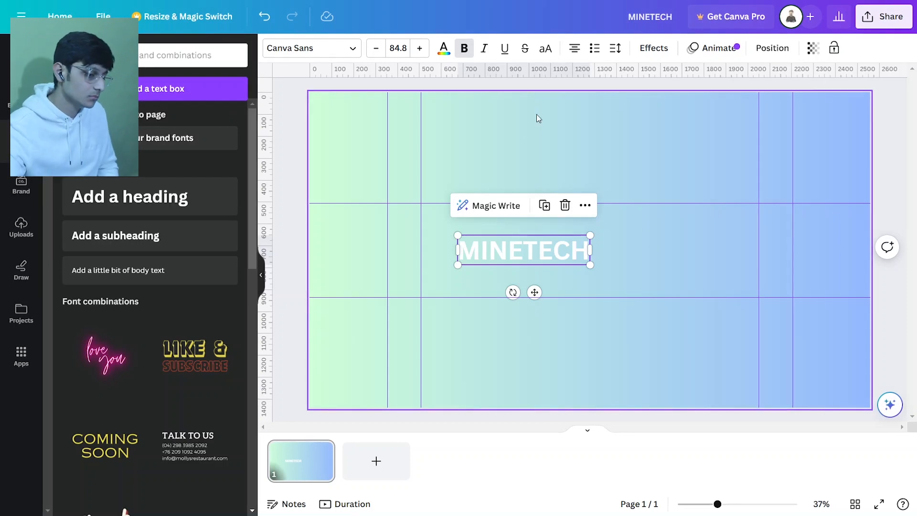
drag(556, 253, 534, 243)
Change the MINETECH heading's font to Norwester
double_click(533, 239)
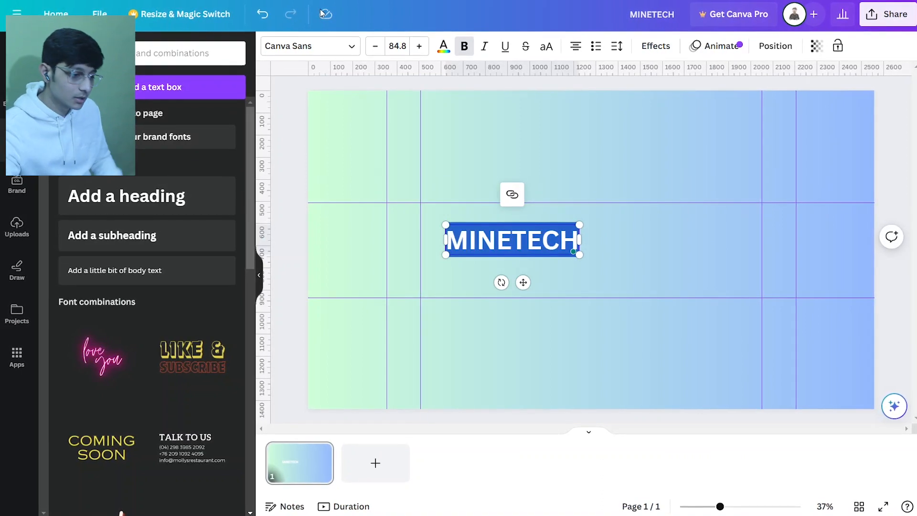
click(317, 51)
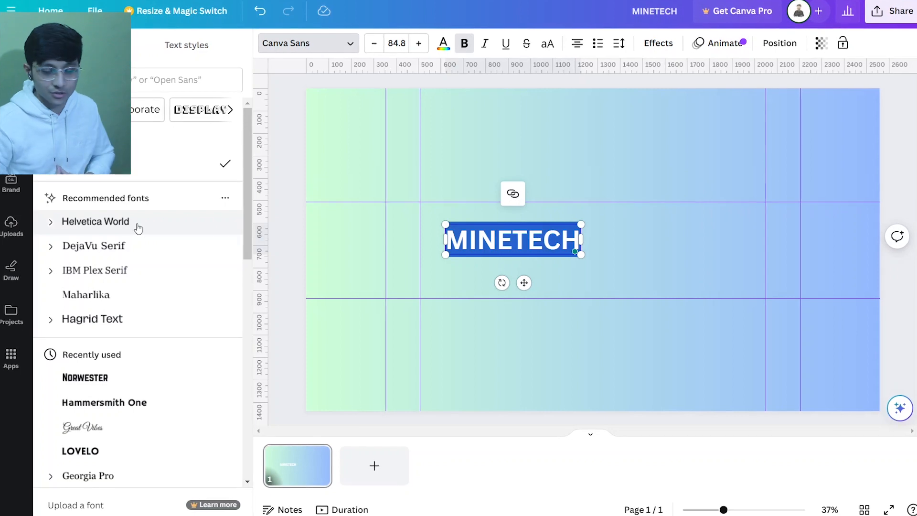
scroll(106, 233, down, 4)
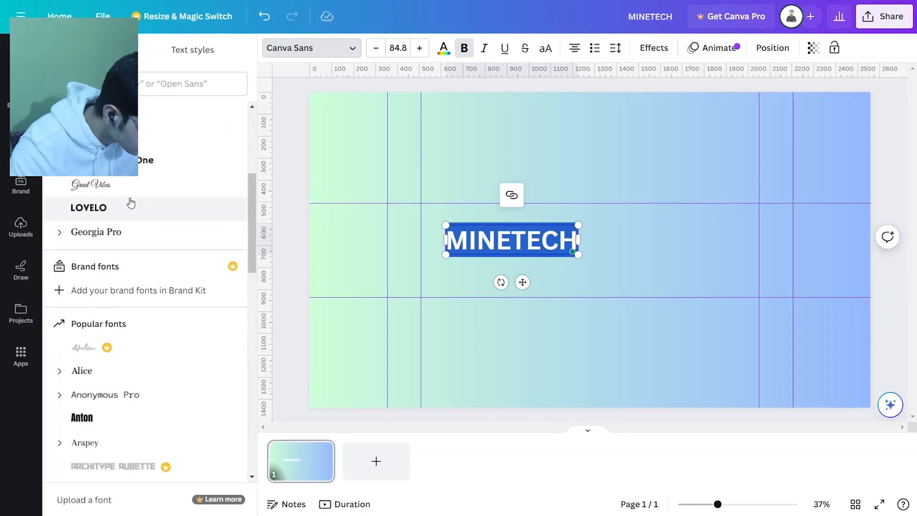
click(133, 137)
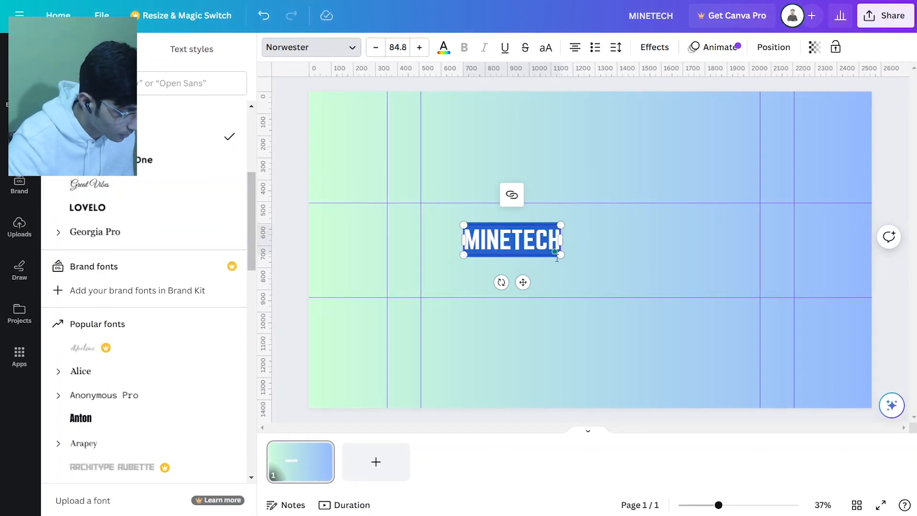
click(637, 276)
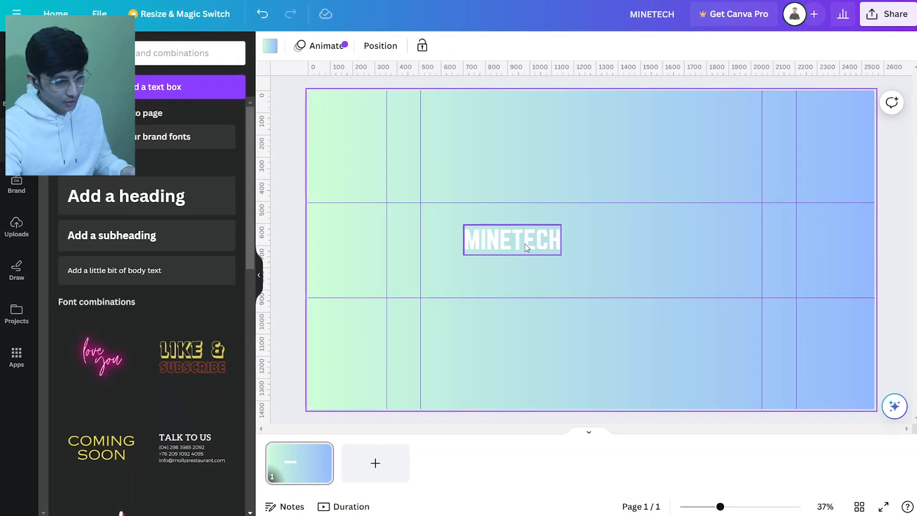
Give the MINETECH heading a black Outline effect with thickness 33 and nudge it slightly up and left
click(529, 244)
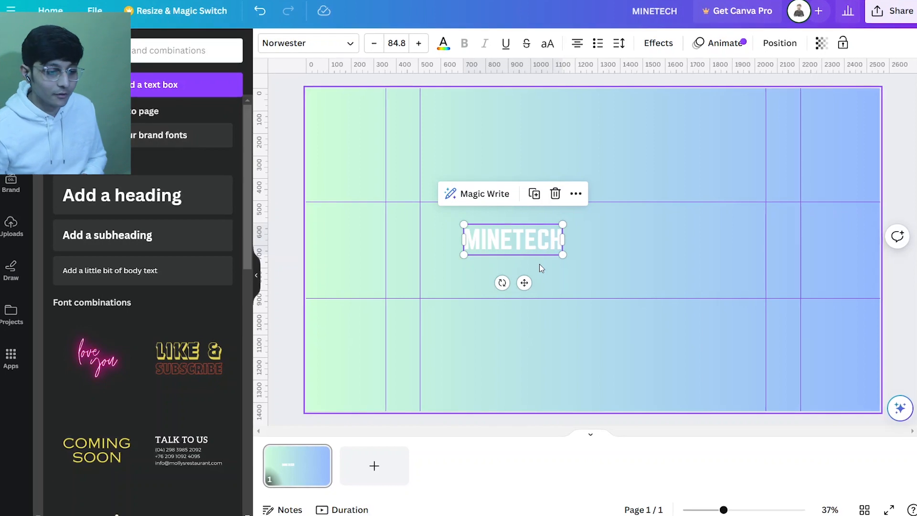
click(658, 42)
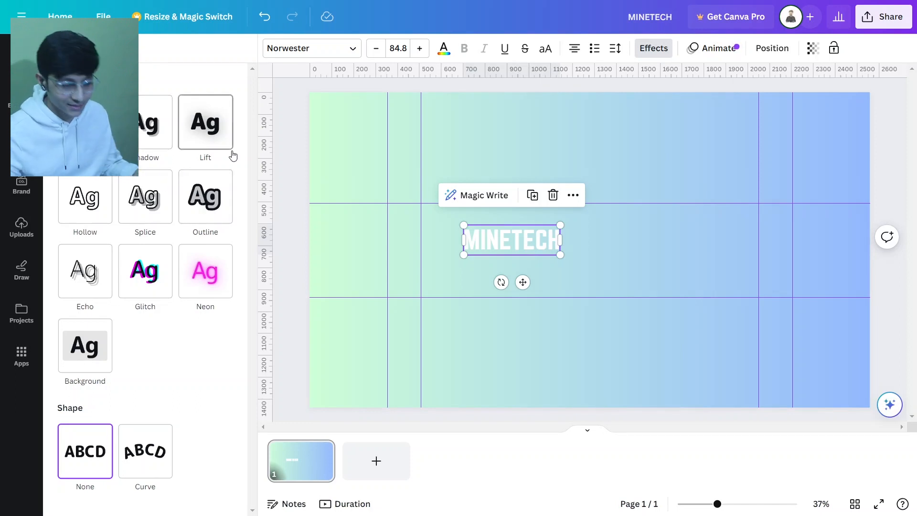
click(206, 201)
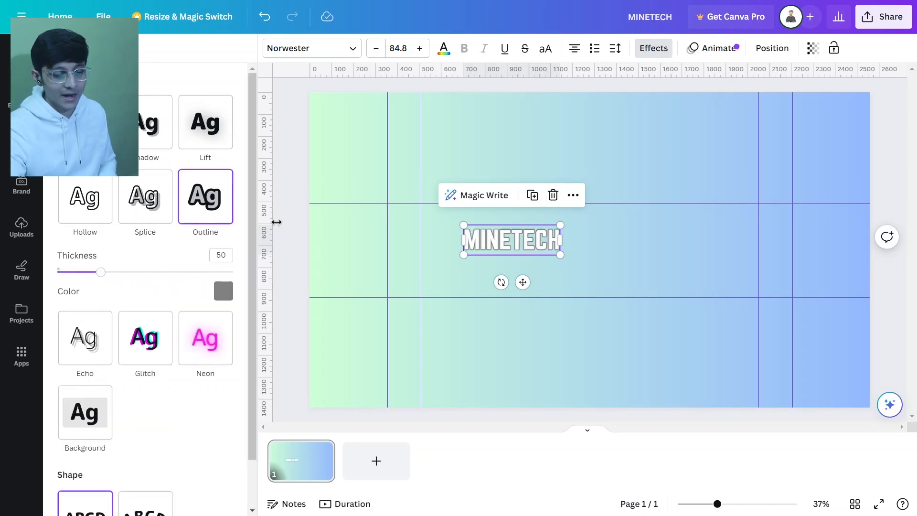
click(90, 199)
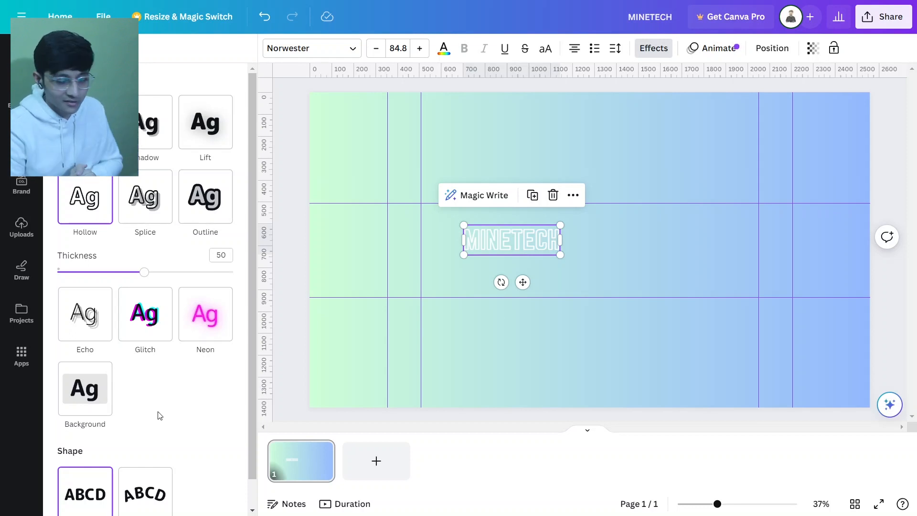
click(205, 204)
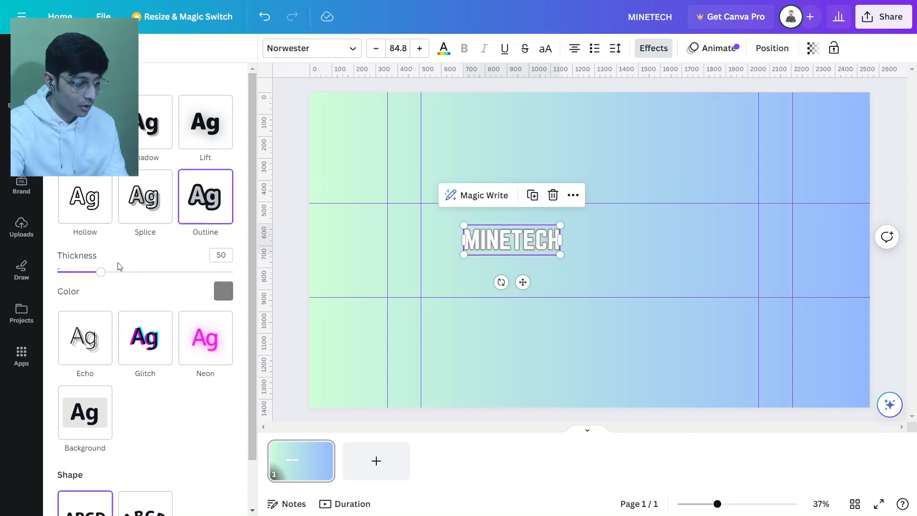
mouse_move(100, 273)
mouse_down()
mouse_move(155, 273)
mouse_move(95, 272)
mouse_up()
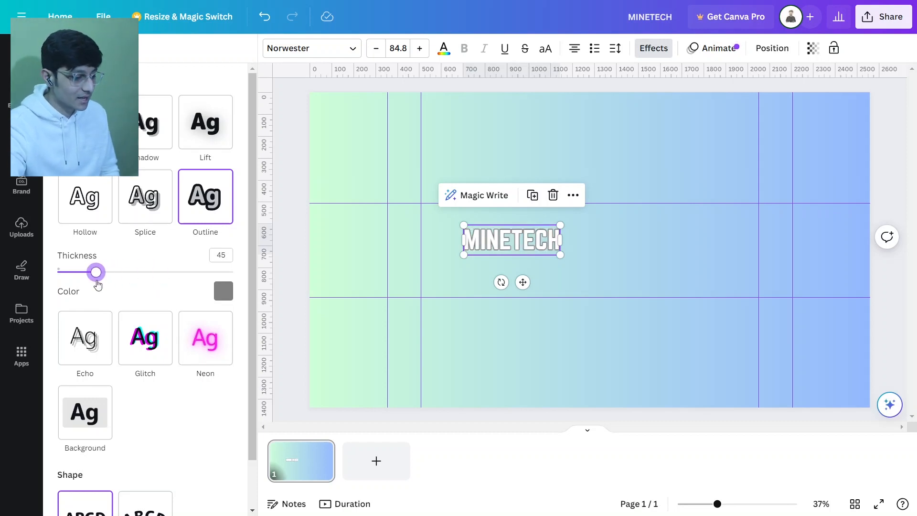
click(223, 291)
click(72, 248)
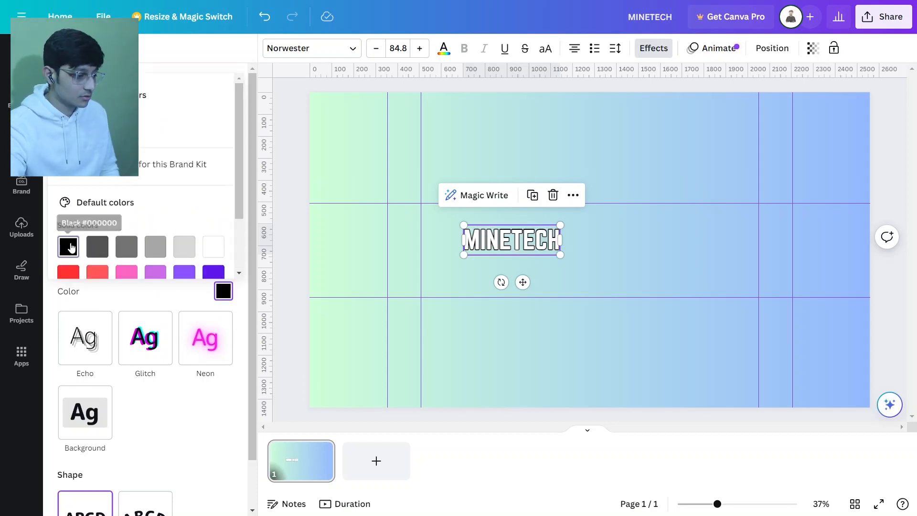
click(187, 300)
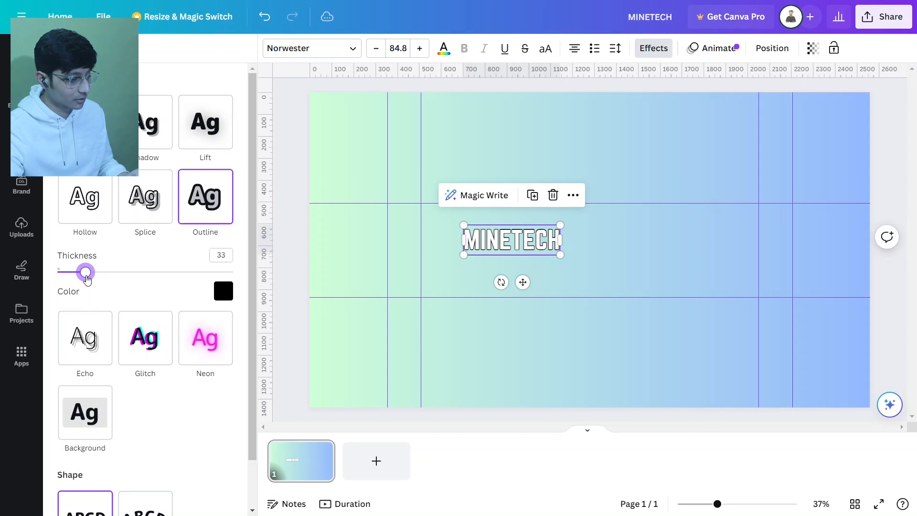
click(500, 242)
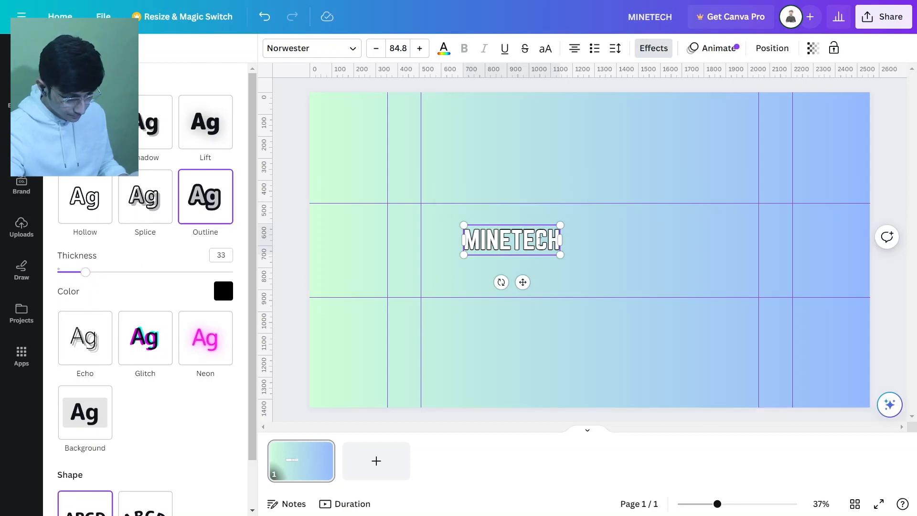
click(645, 250)
drag(490, 236, 479, 231)
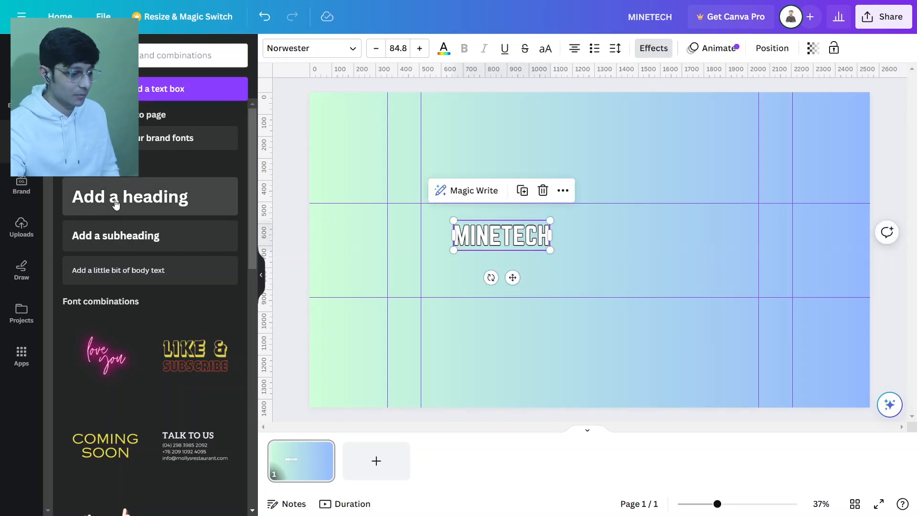
Add a subheading containing the pasted text "Videos every week" and widen its box to fit one line
click(124, 234)
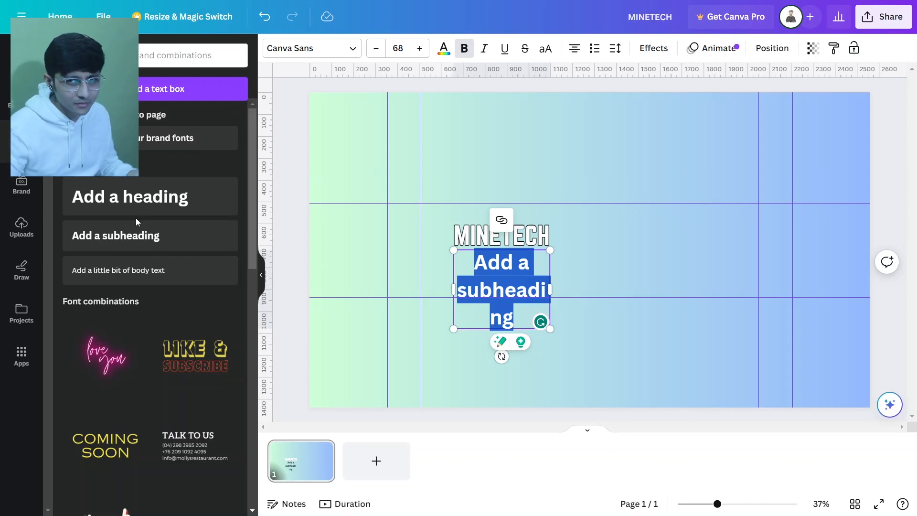
text(Videos every week)
key(ctrl+a)
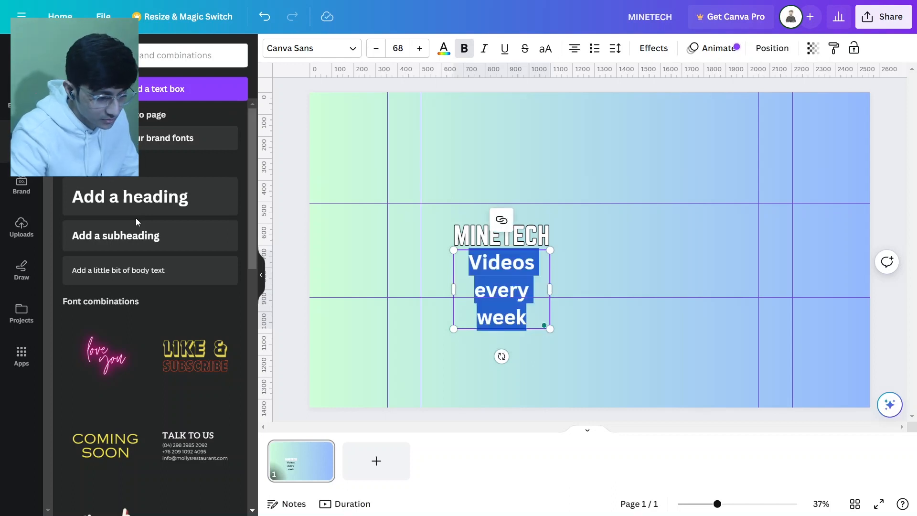
key(Escape)
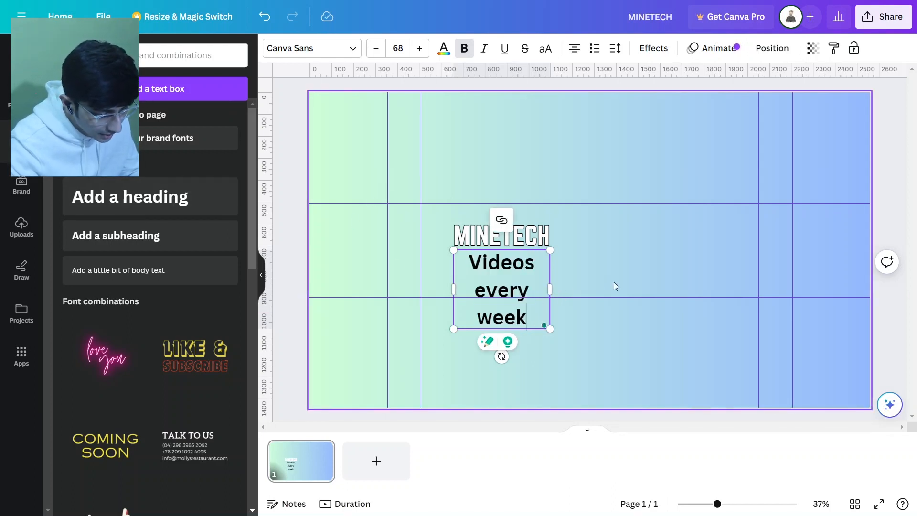
drag(549, 289, 675, 277)
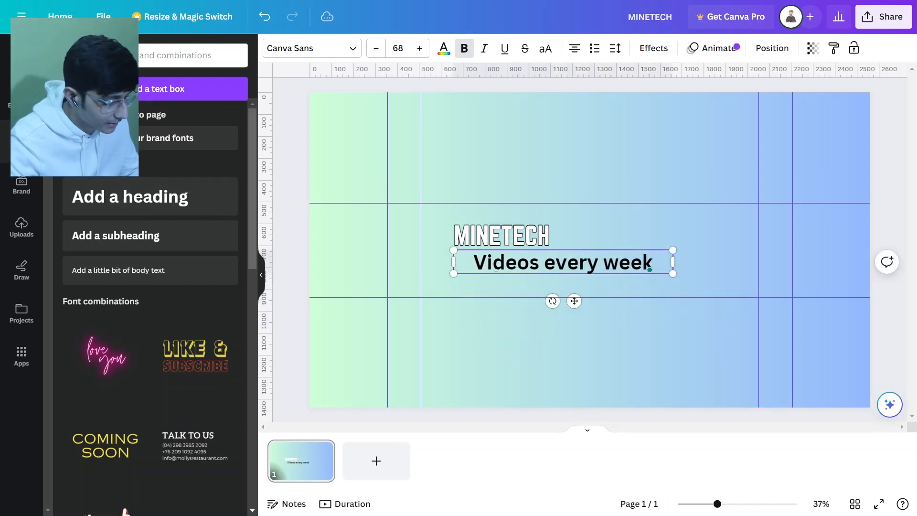
Select all of the subheading text and set its font to Norwester
key(ctrl+a)
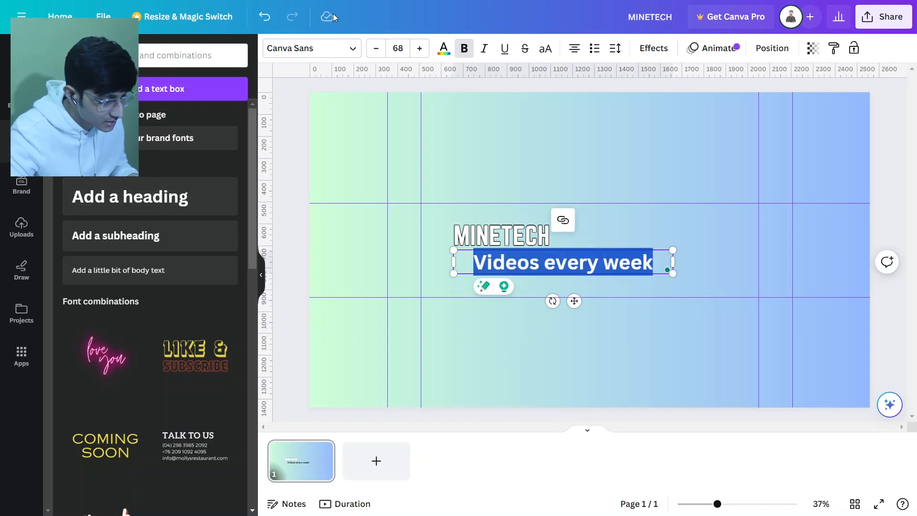
click(310, 47)
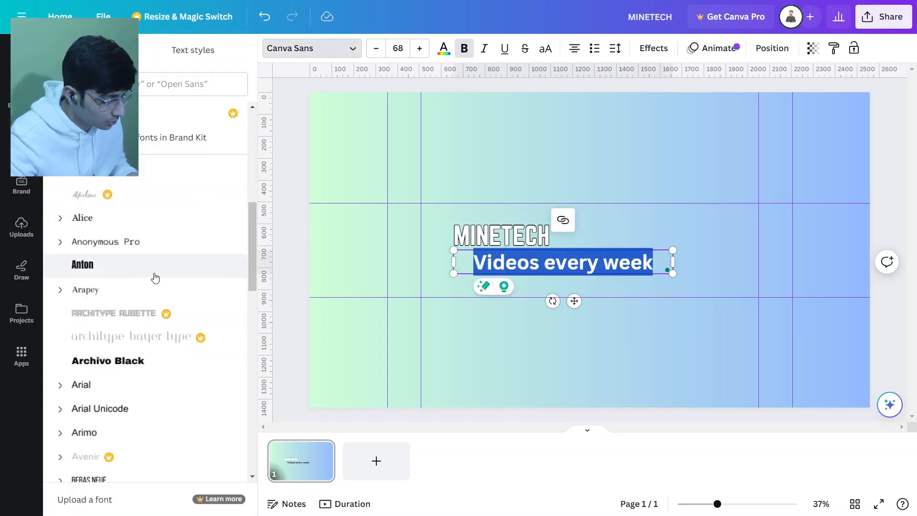
scroll(170, 342, down, 5)
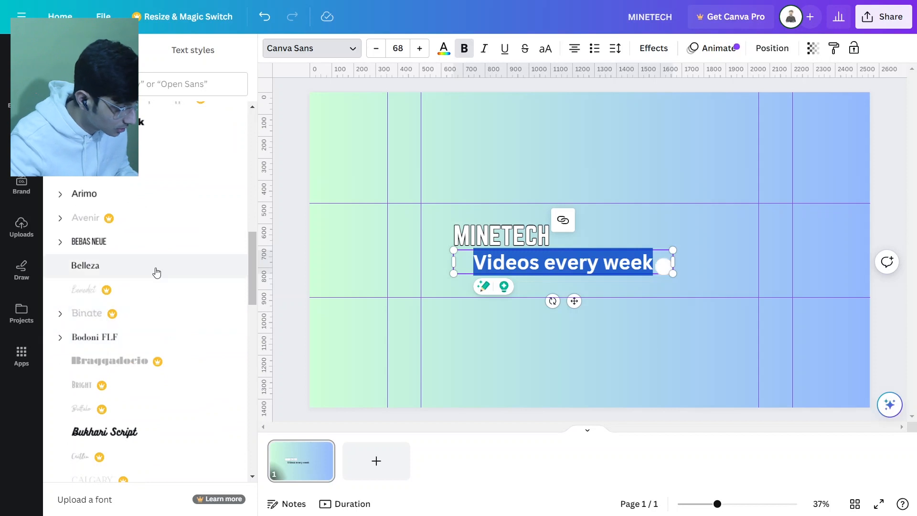
scroll(148, 194, down, 10)
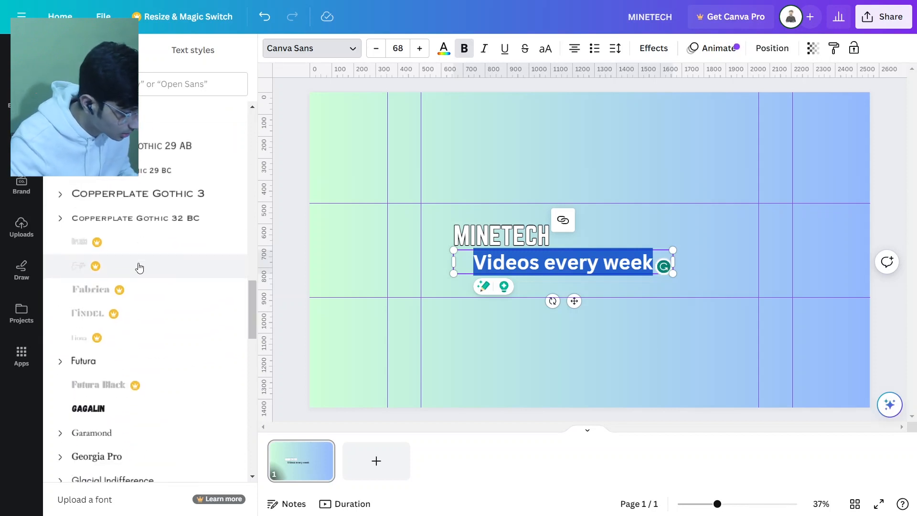
scroll(136, 255, up, 15)
scroll(134, 277, down, 3)
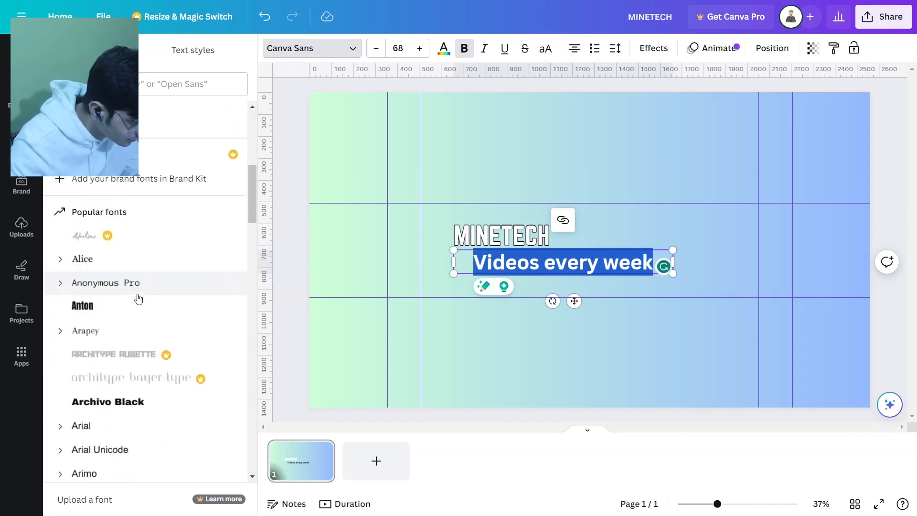
scroll(125, 263, up, 5)
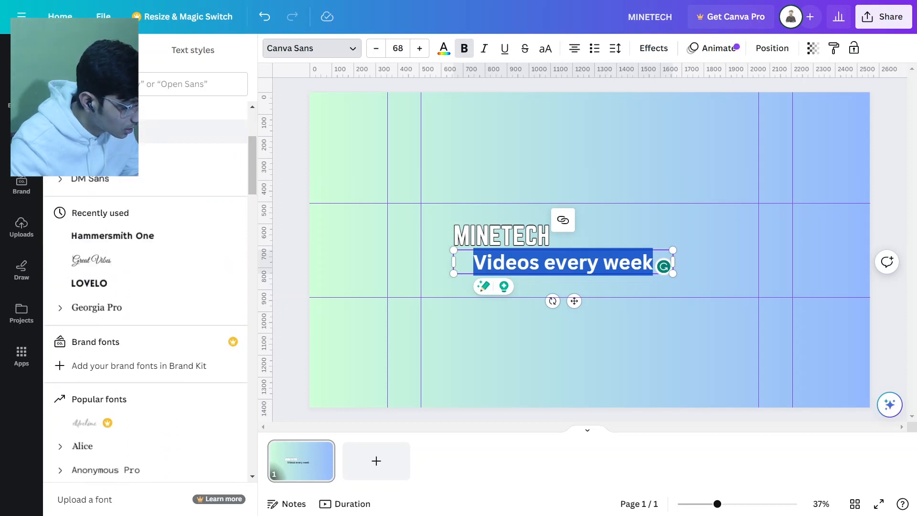
scroll(125, 293, up, 3)
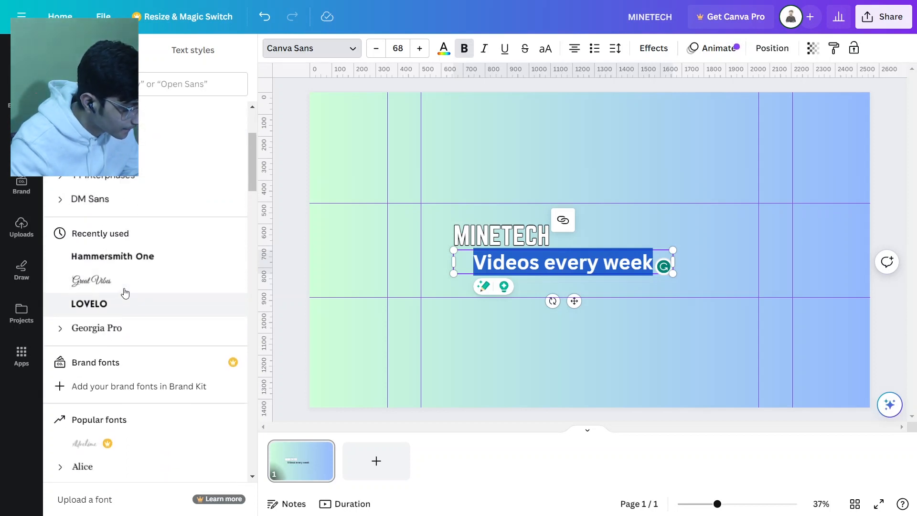
click(123, 188)
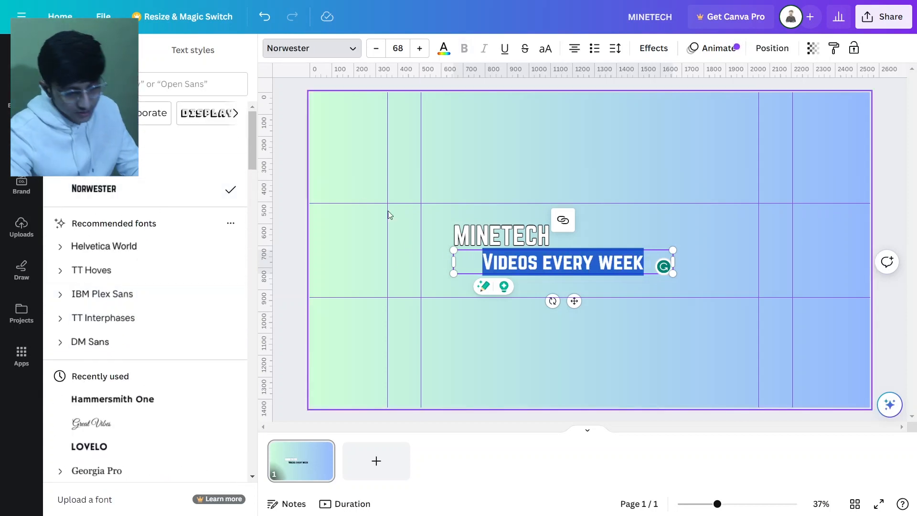
Reduce the subheading font size to 39 and place it directly beneath the MINETECH heading
click(350, 54)
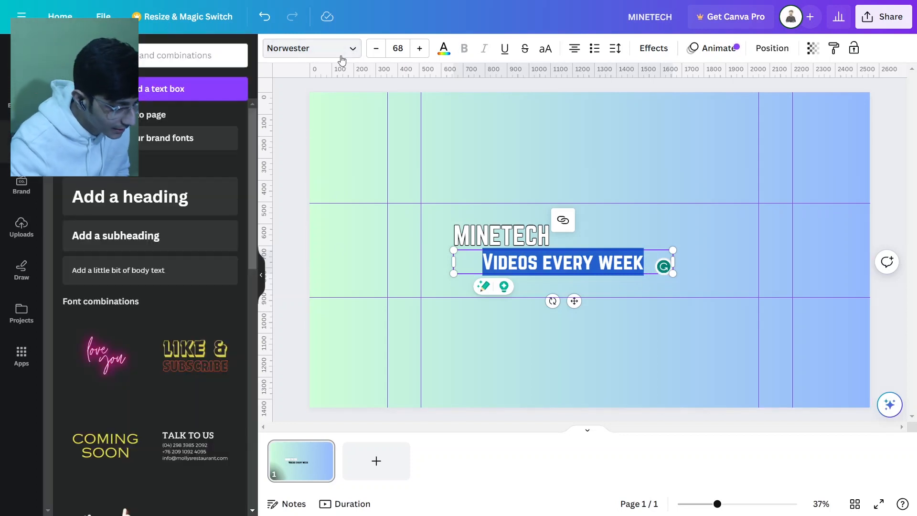
click(347, 52)
click(376, 50)
click(376, 50)
click(377, 50)
click(376, 49)
click(377, 50)
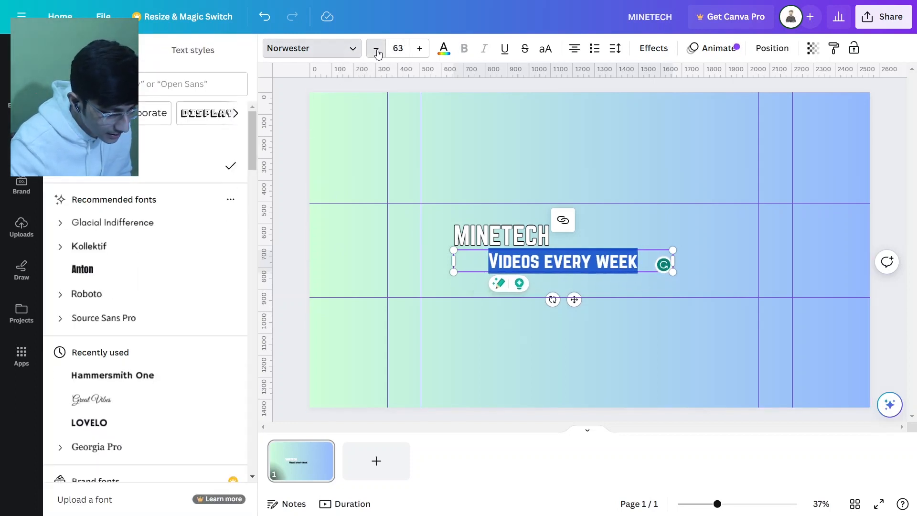
click(376, 50)
click(376, 49)
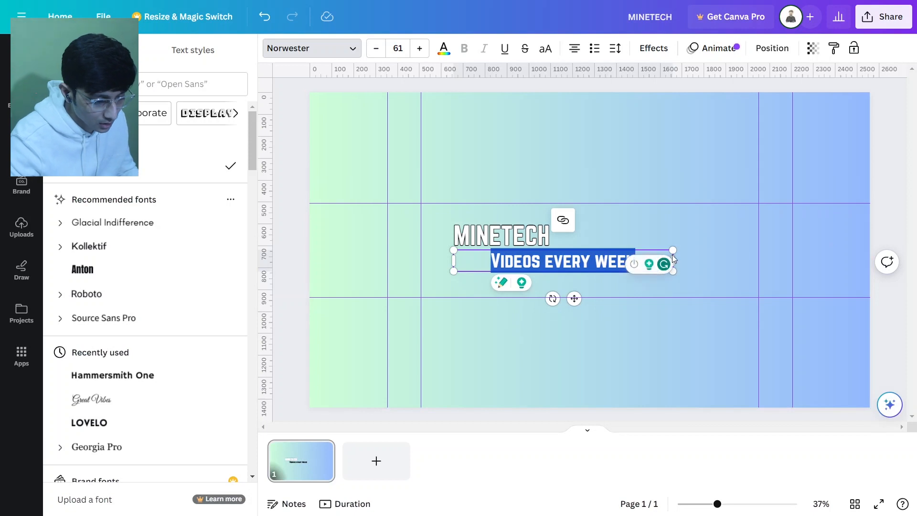
drag(672, 260, 552, 271)
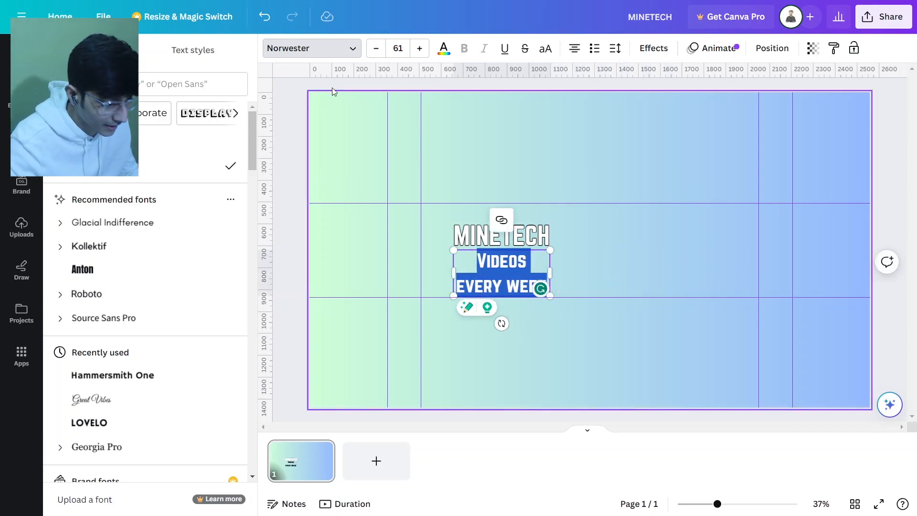
click(376, 49)
click(376, 49)
click(376, 49)
click(376, 49)
click(376, 50)
drag(515, 257, 516, 269)
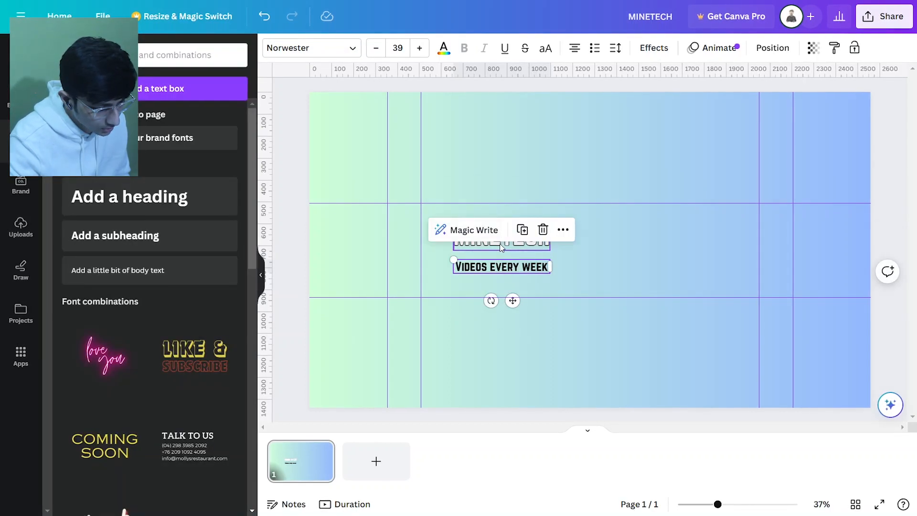
click(502, 247)
click(629, 281)
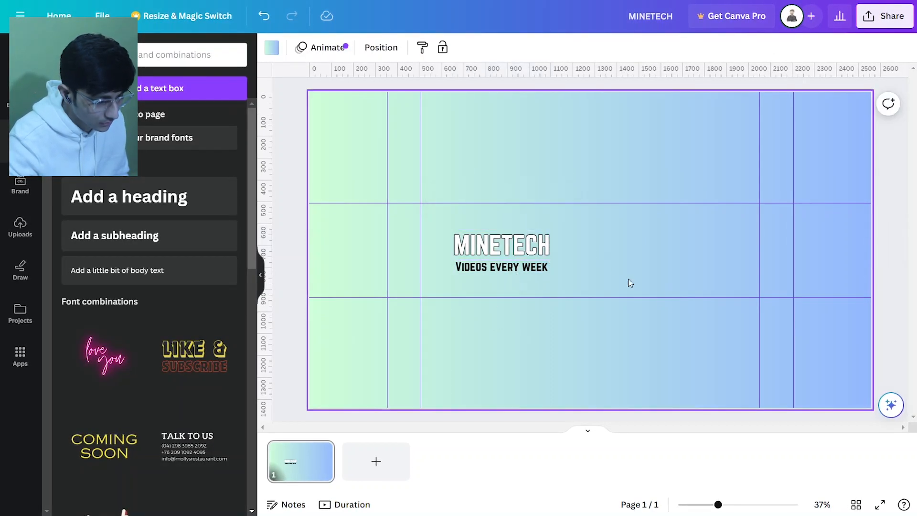
Select all of the subheading text and change its colour to white
click(502, 267)
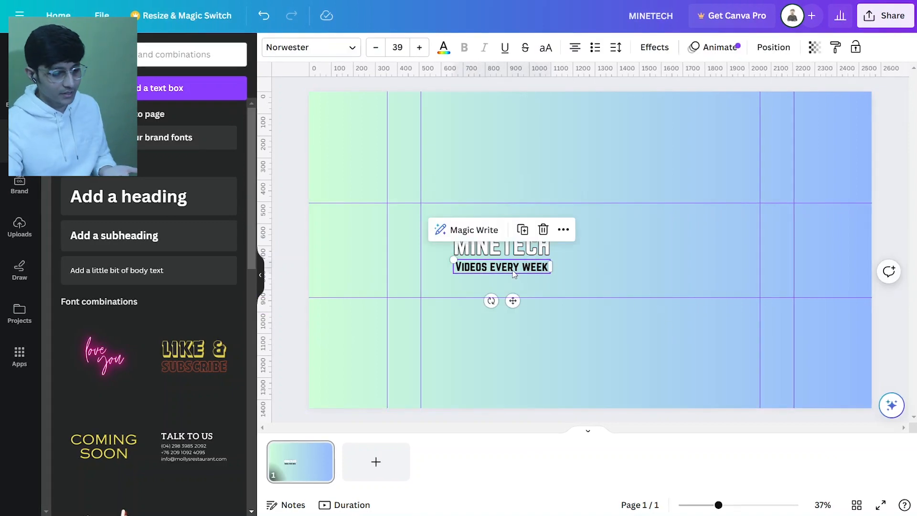
key(ctrl+a)
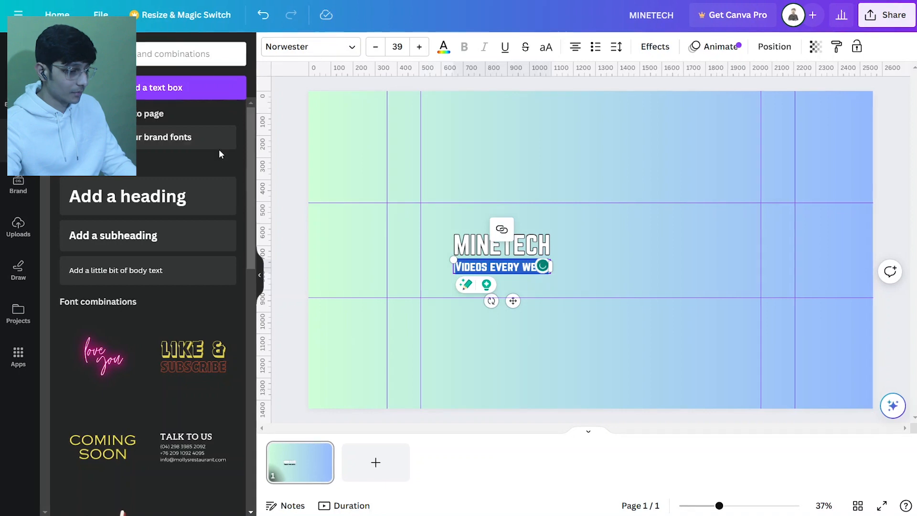
click(443, 46)
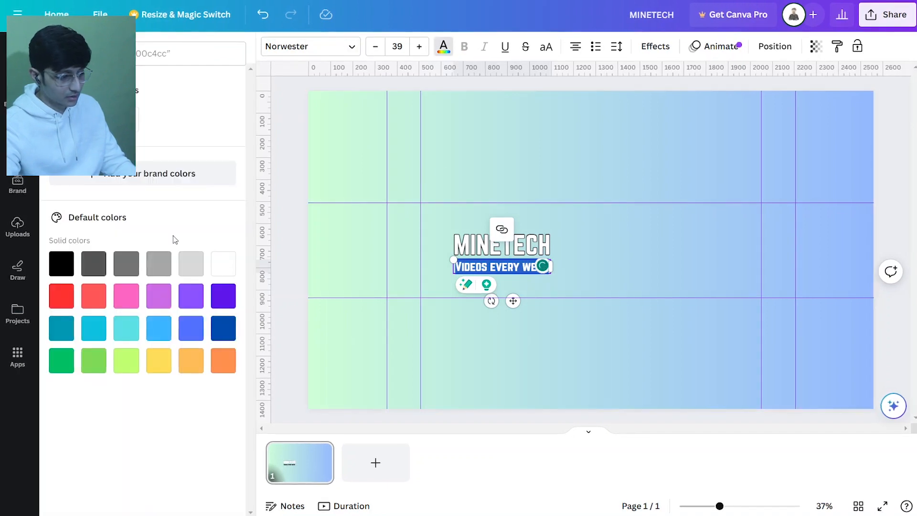
click(667, 297)
click(530, 267)
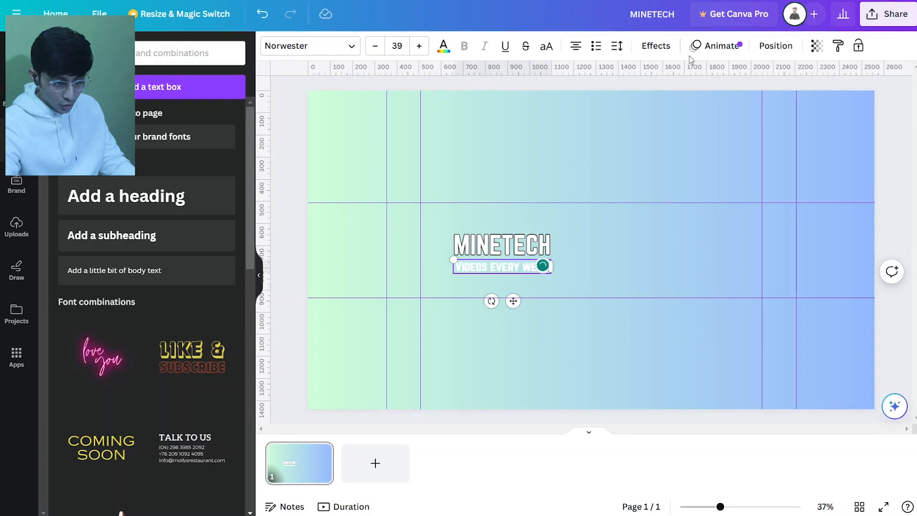
Give the subheading a black Outline effect with thickness 71
click(656, 45)
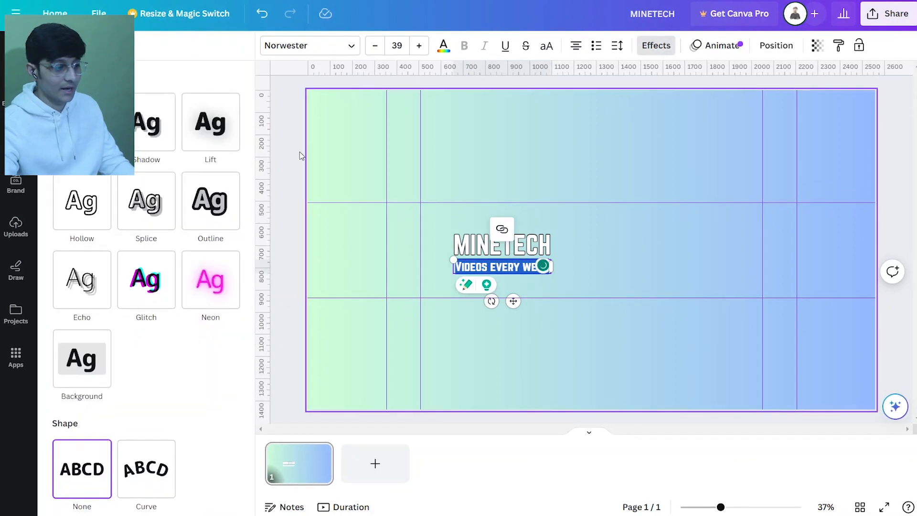
click(218, 220)
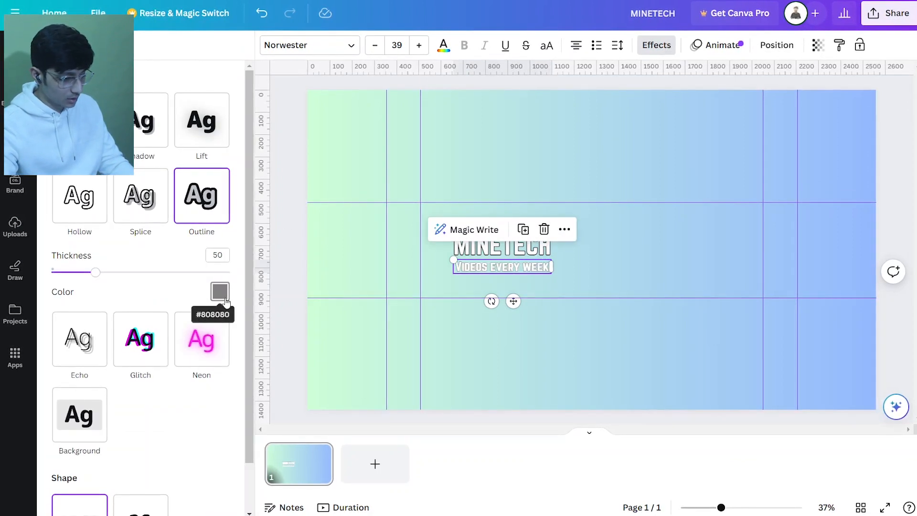
click(220, 291)
click(62, 246)
click(114, 308)
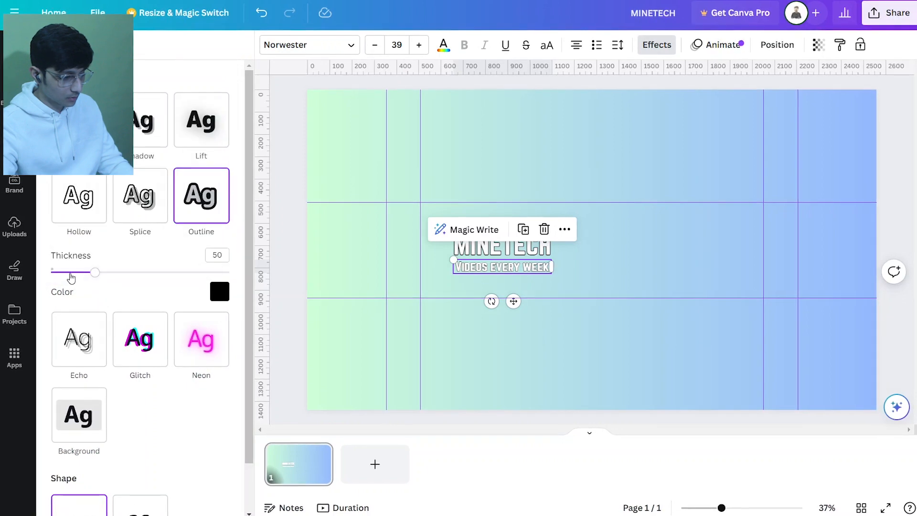
drag(71, 275, 114, 280)
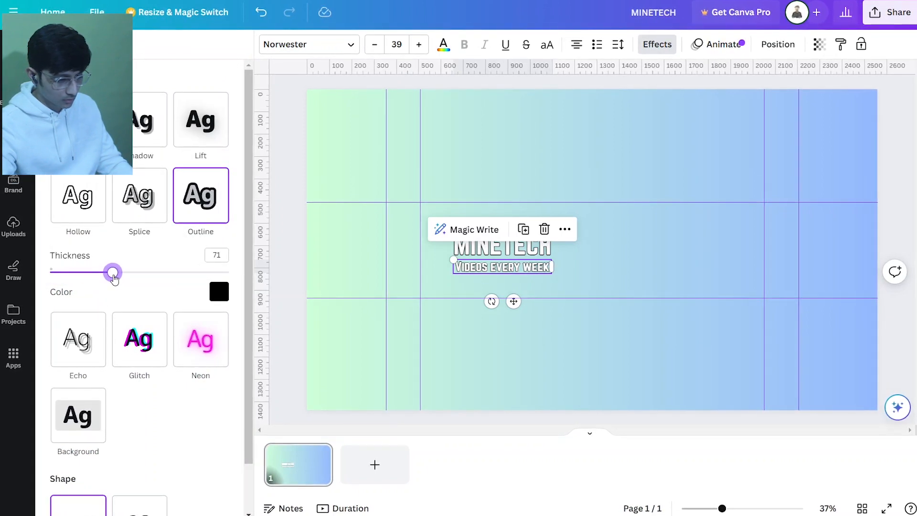
click(609, 282)
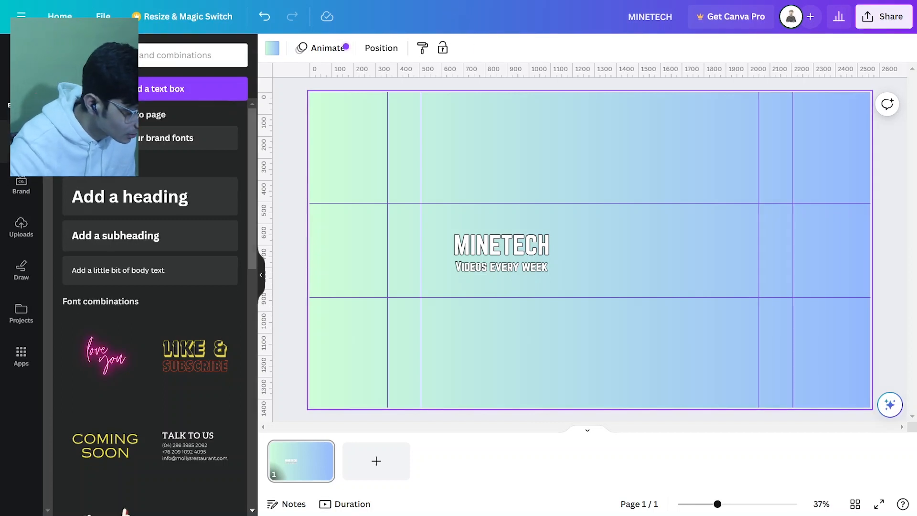
click(21, 99)
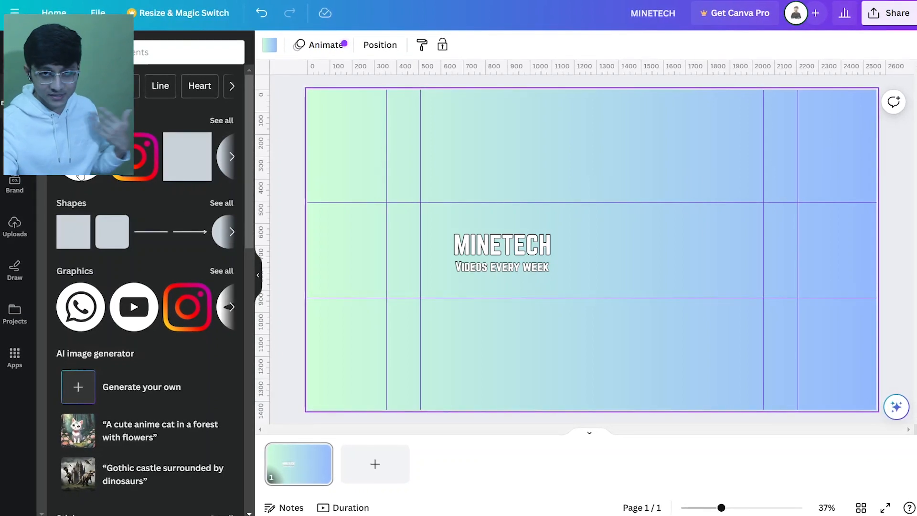
click(80, 176)
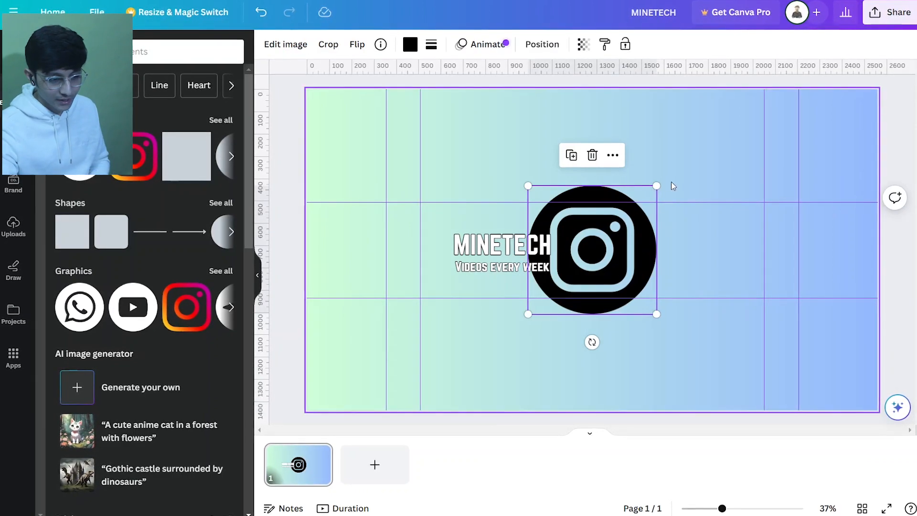
drag(656, 185, 569, 299)
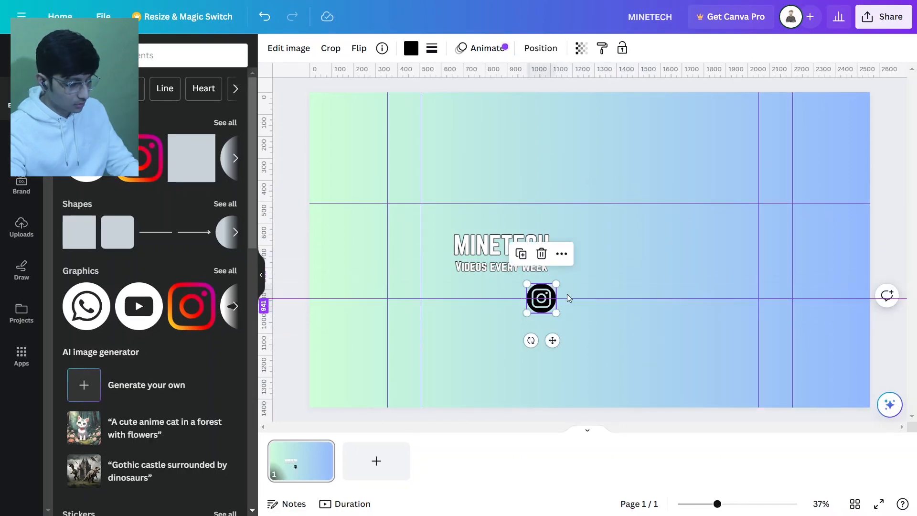
key(ctrl+z)
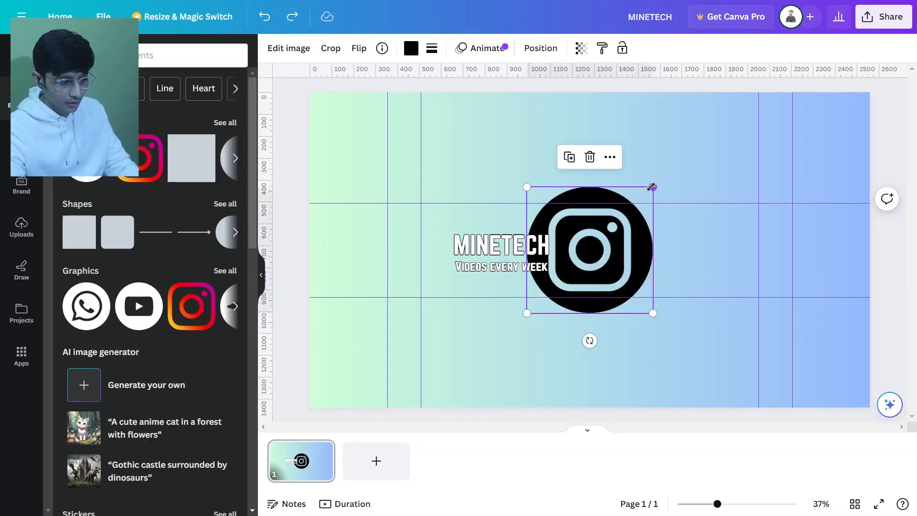
drag(653, 186, 615, 247)
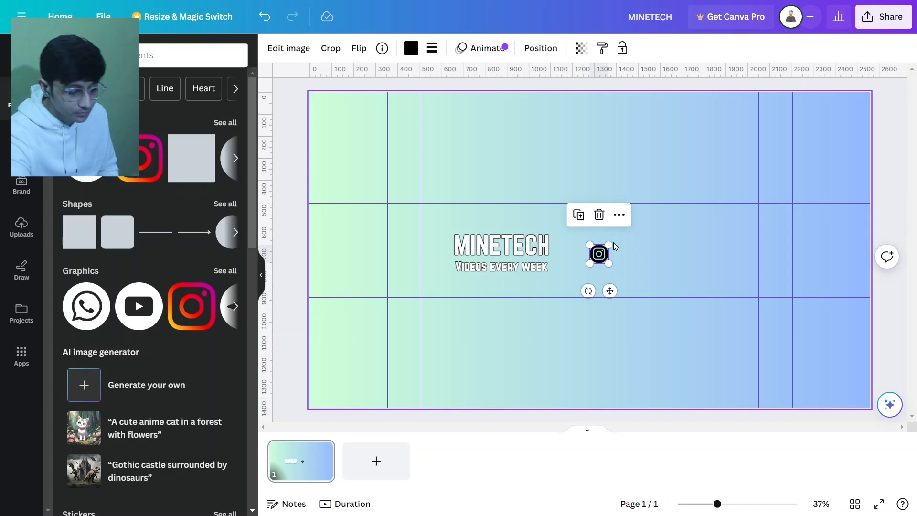
key(Delete)
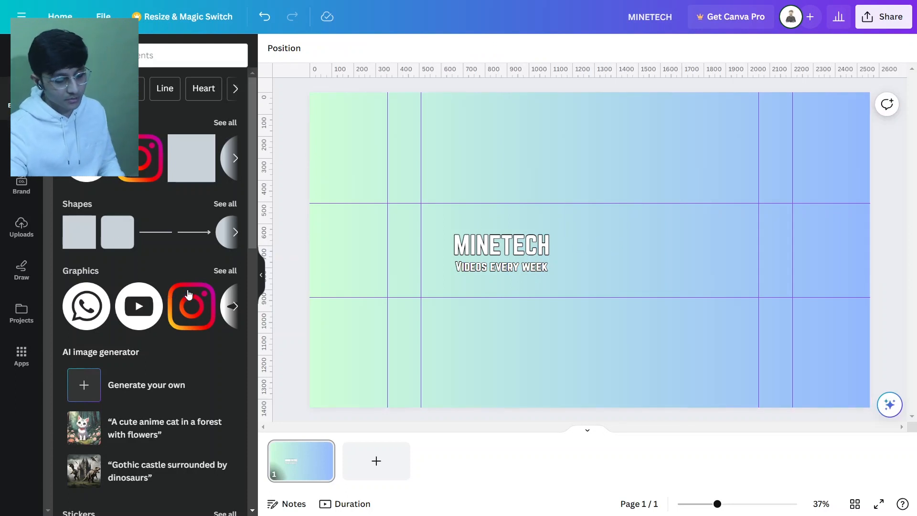
Add a circle shape, enlarge it, and position it so it covers the right side of the banner
click(235, 158)
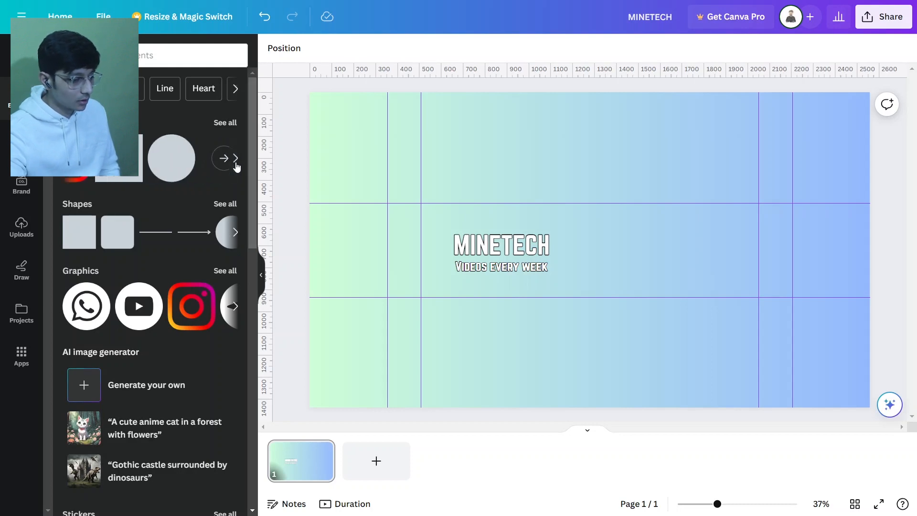
click(164, 158)
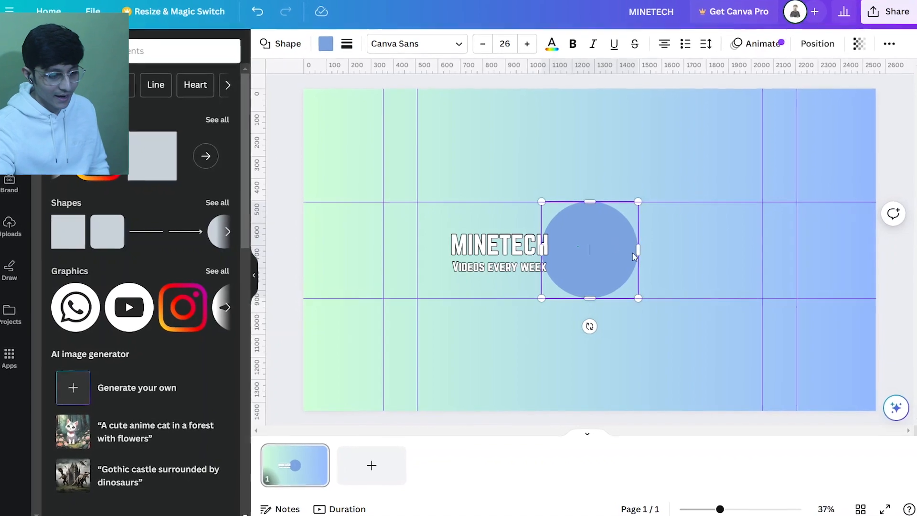
drag(636, 252, 738, 254)
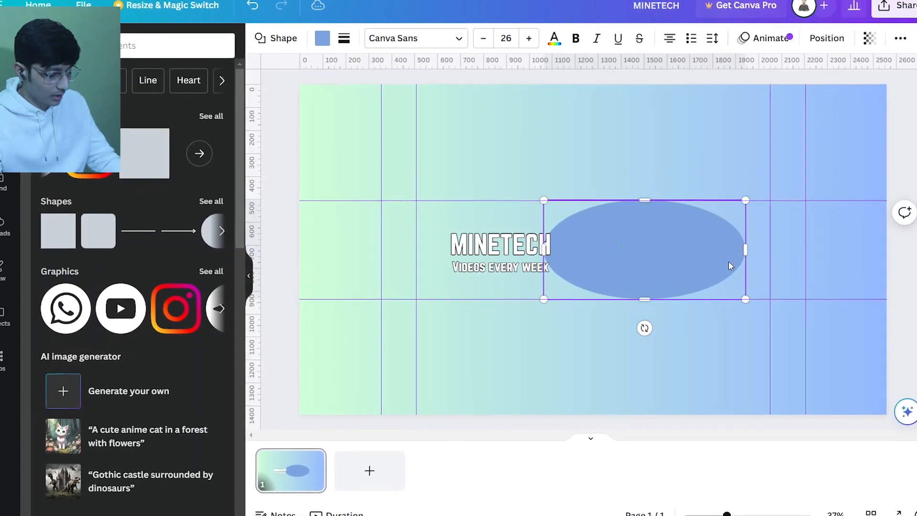
key(ctrl+z)
drag(593, 235, 567, 170)
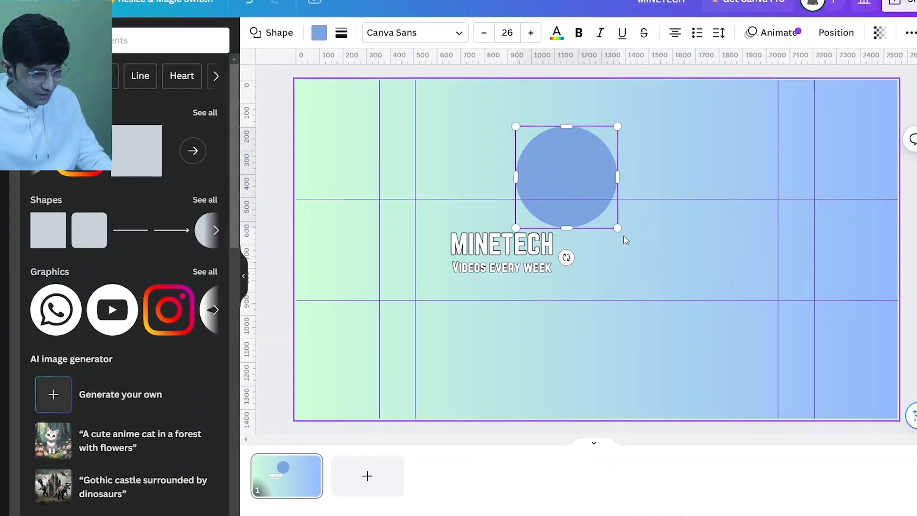
drag(618, 228, 901, 502)
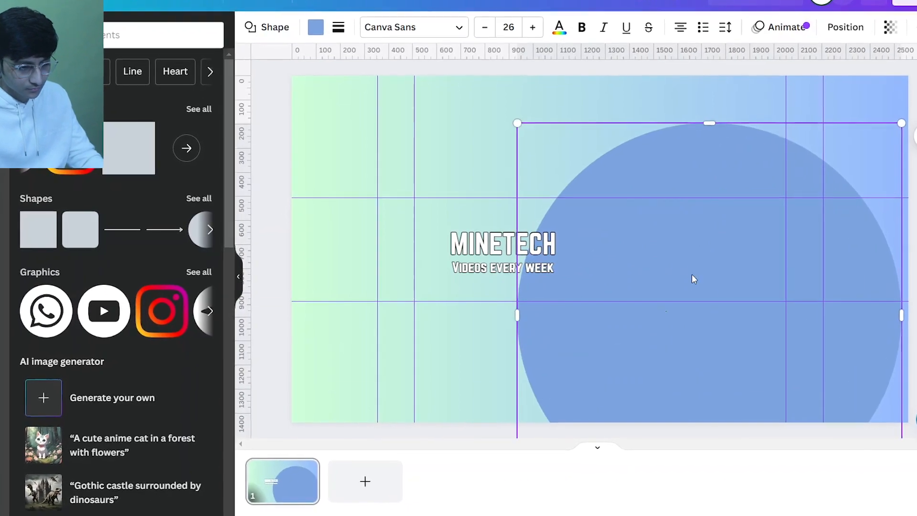
drag(694, 279, 529, 120)
drag(746, 353, 807, 388)
drag(639, 246, 895, 314)
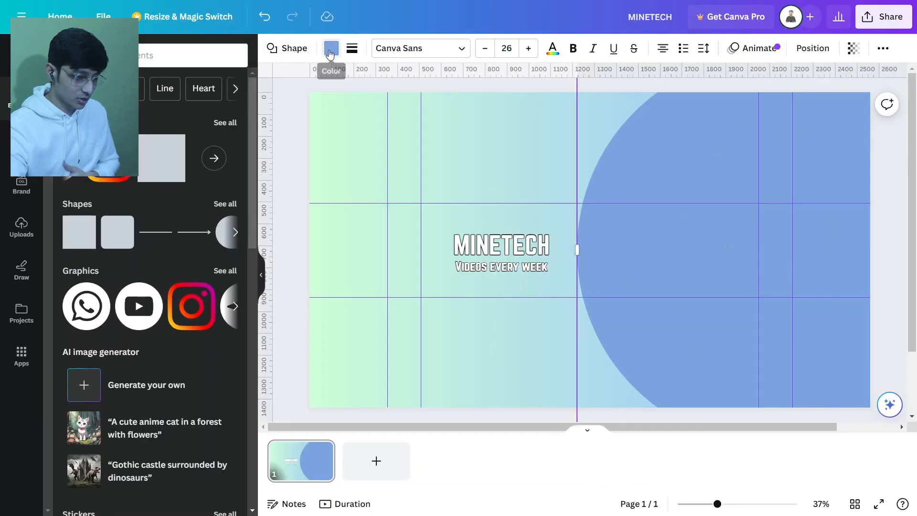
Change the circle's fill colour to white
click(303, 7)
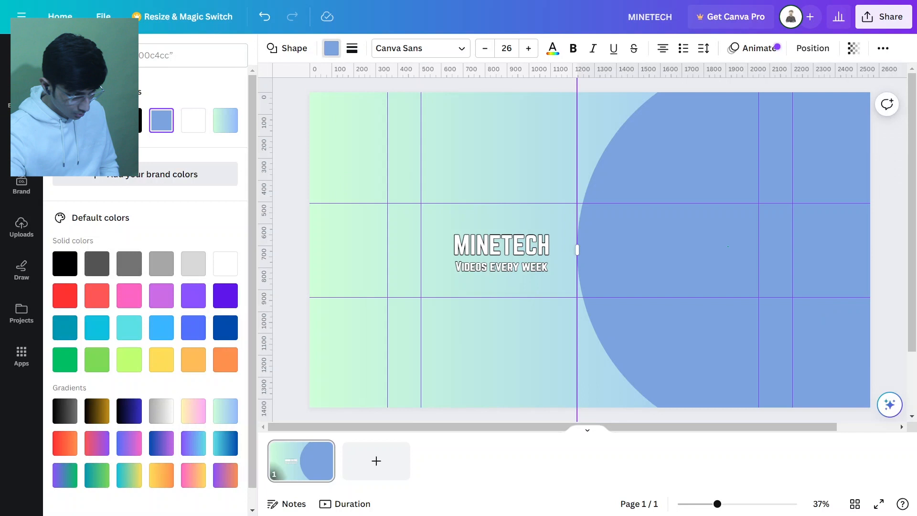
click(195, 123)
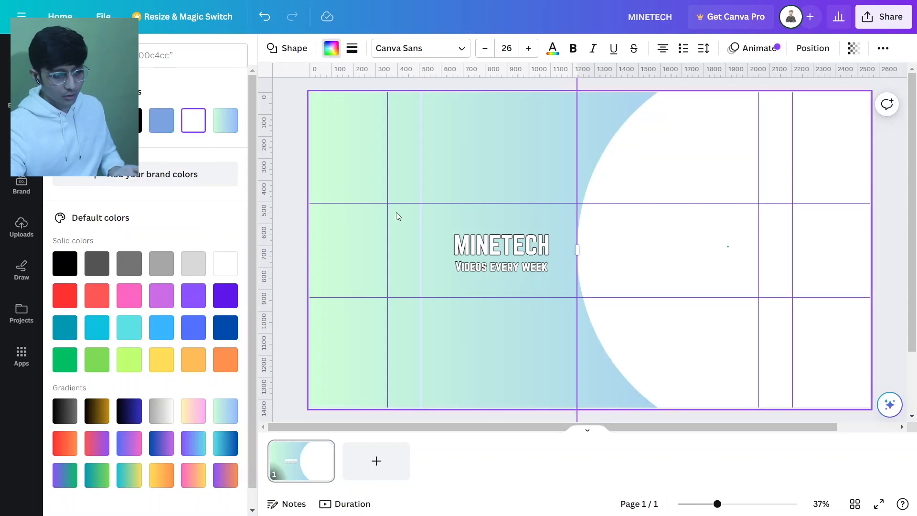
click(898, 226)
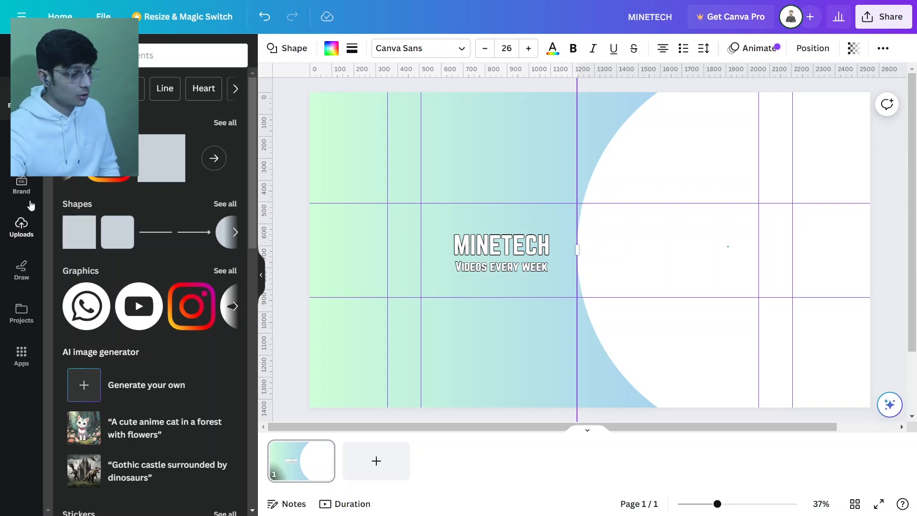
Place the uploaded arrow logo inside the white circle, right of the text, and shrink it slightly
click(28, 229)
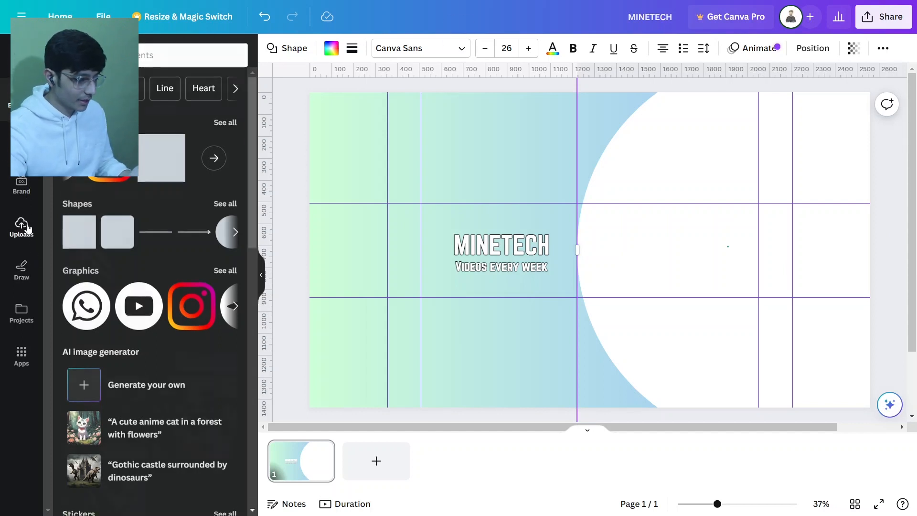
drag(109, 237, 667, 247)
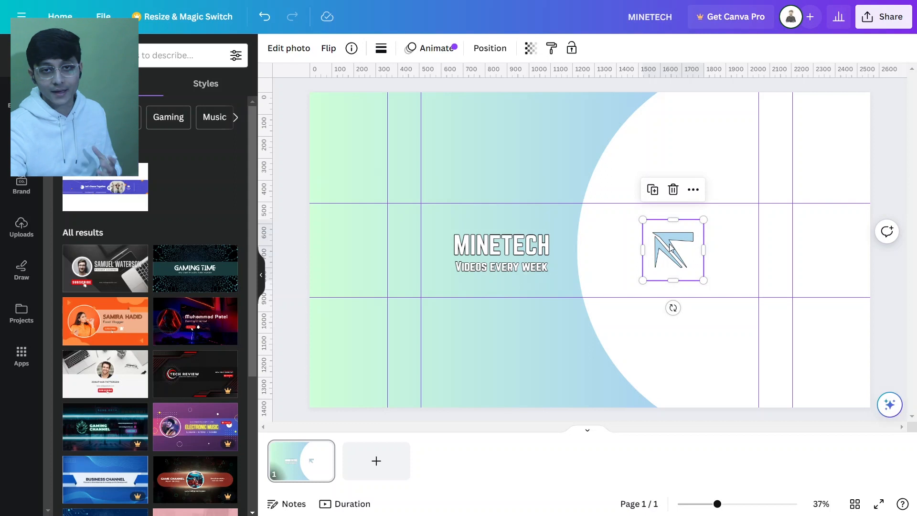
drag(704, 217, 659, 239)
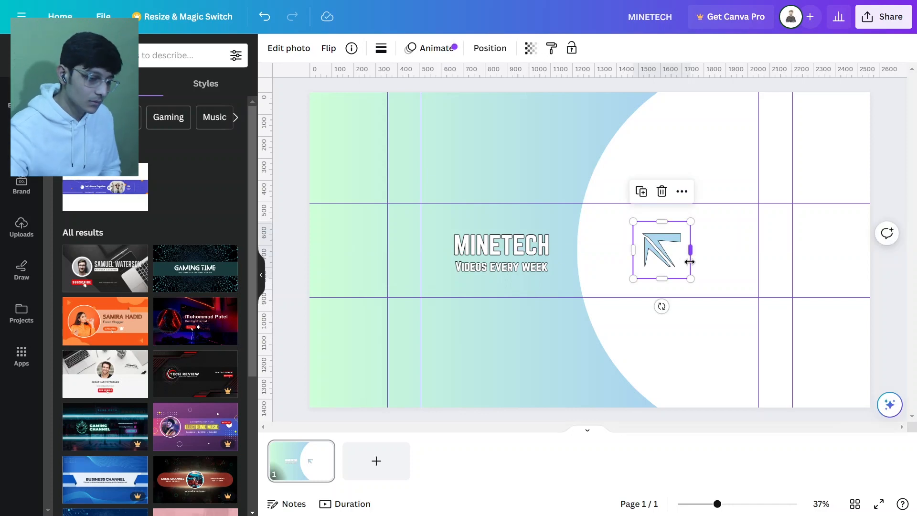
click(888, 151)
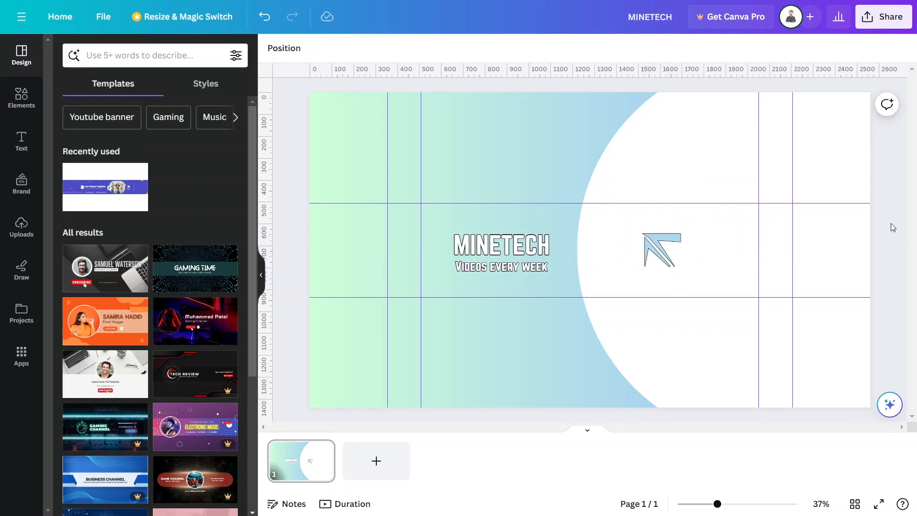